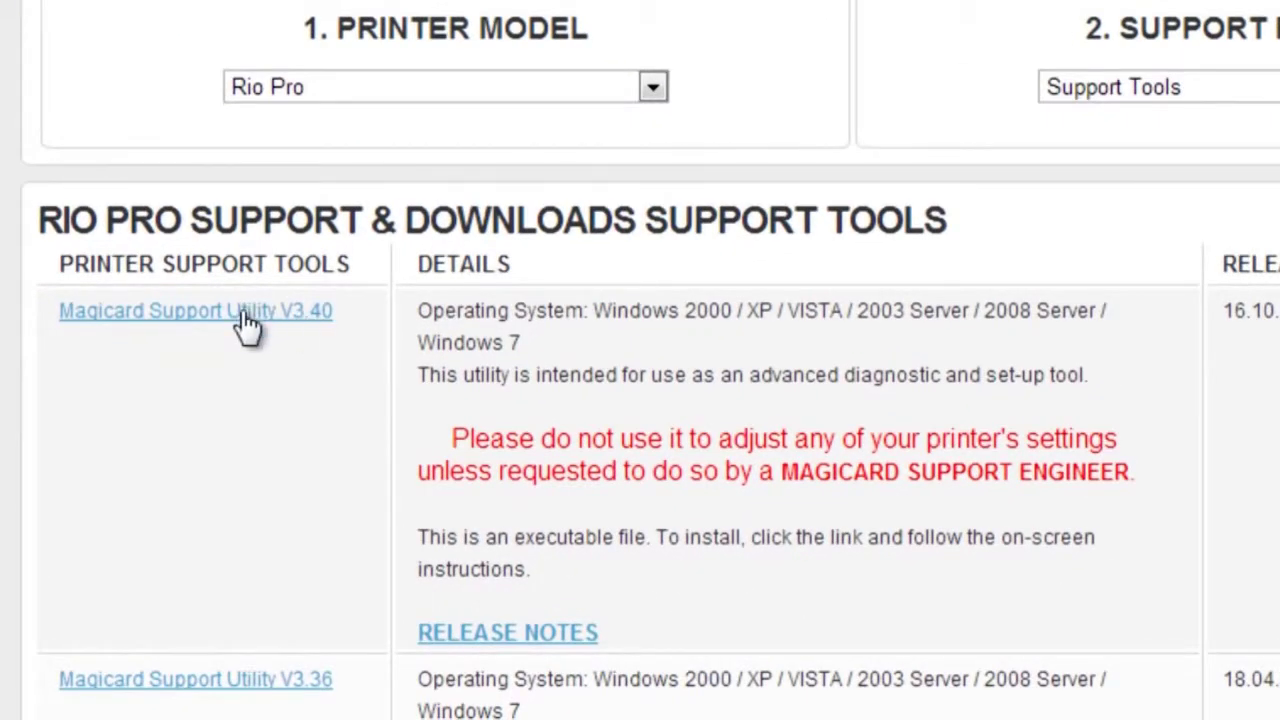
Download the Magicard Support Utility V3.40 from Printer Support Tools and run its installer
{"action": "left_click", "coordinate": [745, 380]}
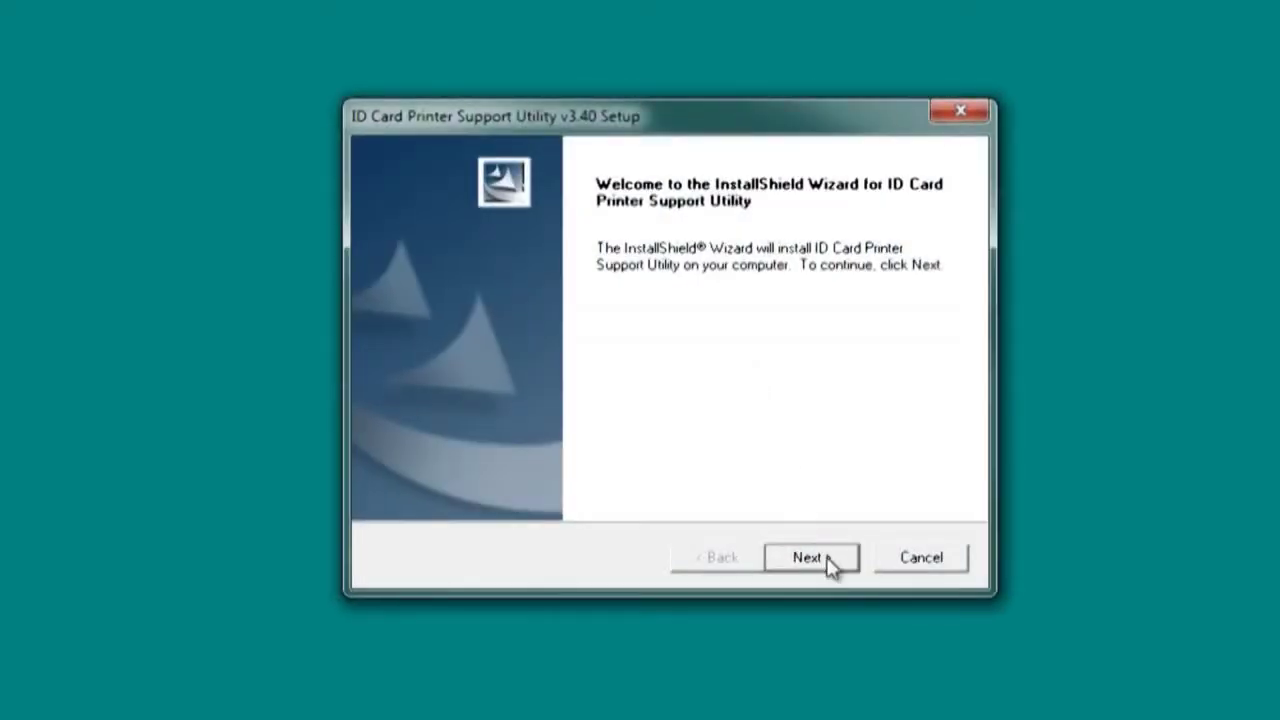
Install ID Card Printer Support Utility v3.40, accepting the licence and keeping the default folder
{"action": "left_click", "coordinate": [829, 563]}
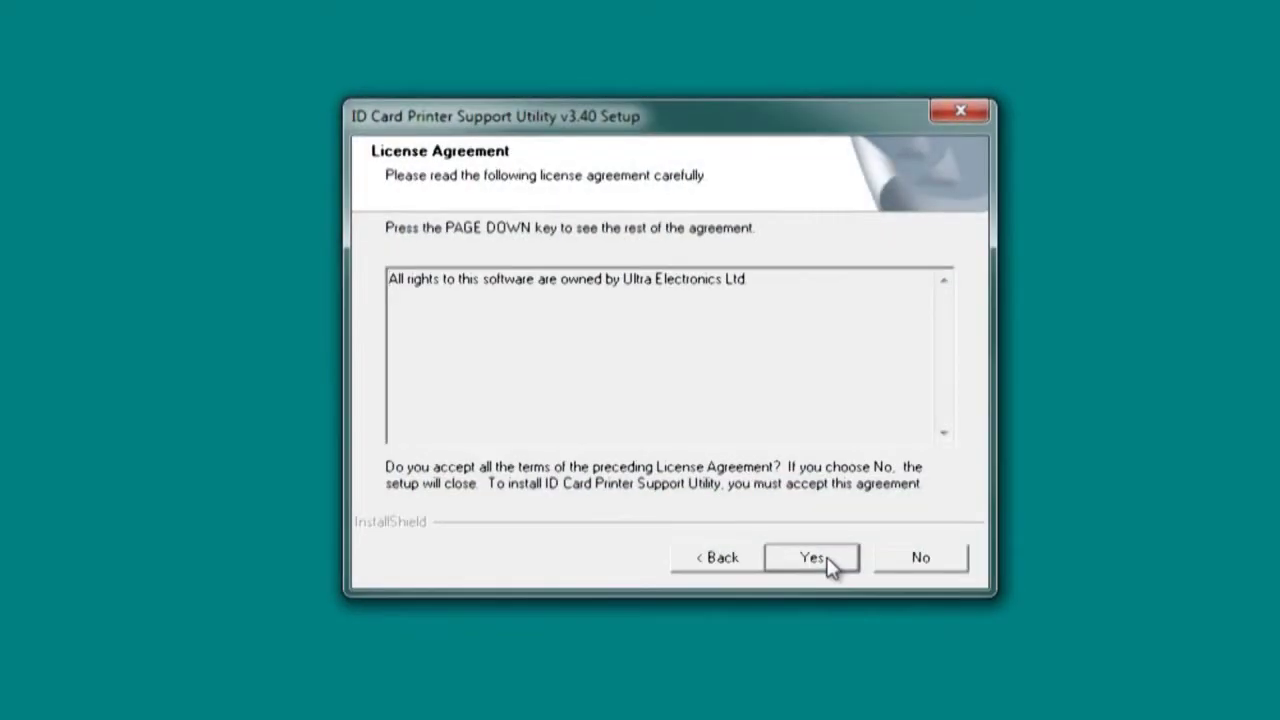
{"action": "left_click", "coordinate": [814, 558]}
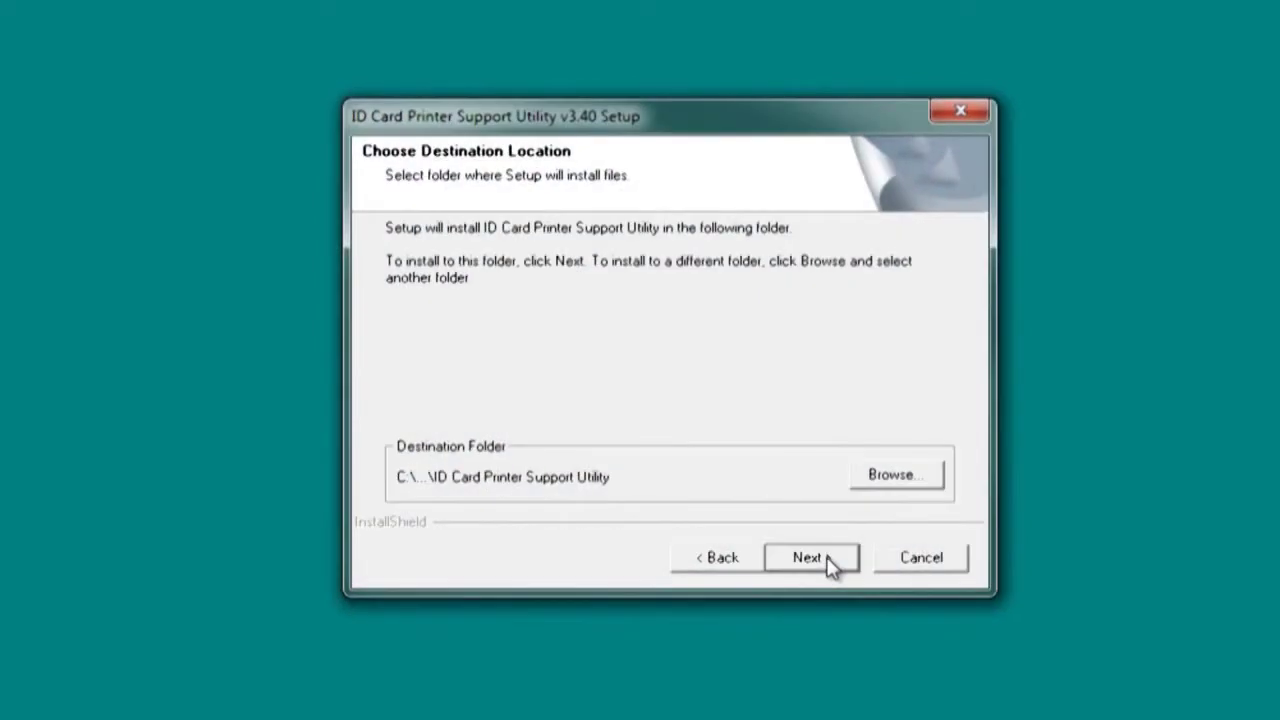
{"action": "left_click", "coordinate": [826, 563]}
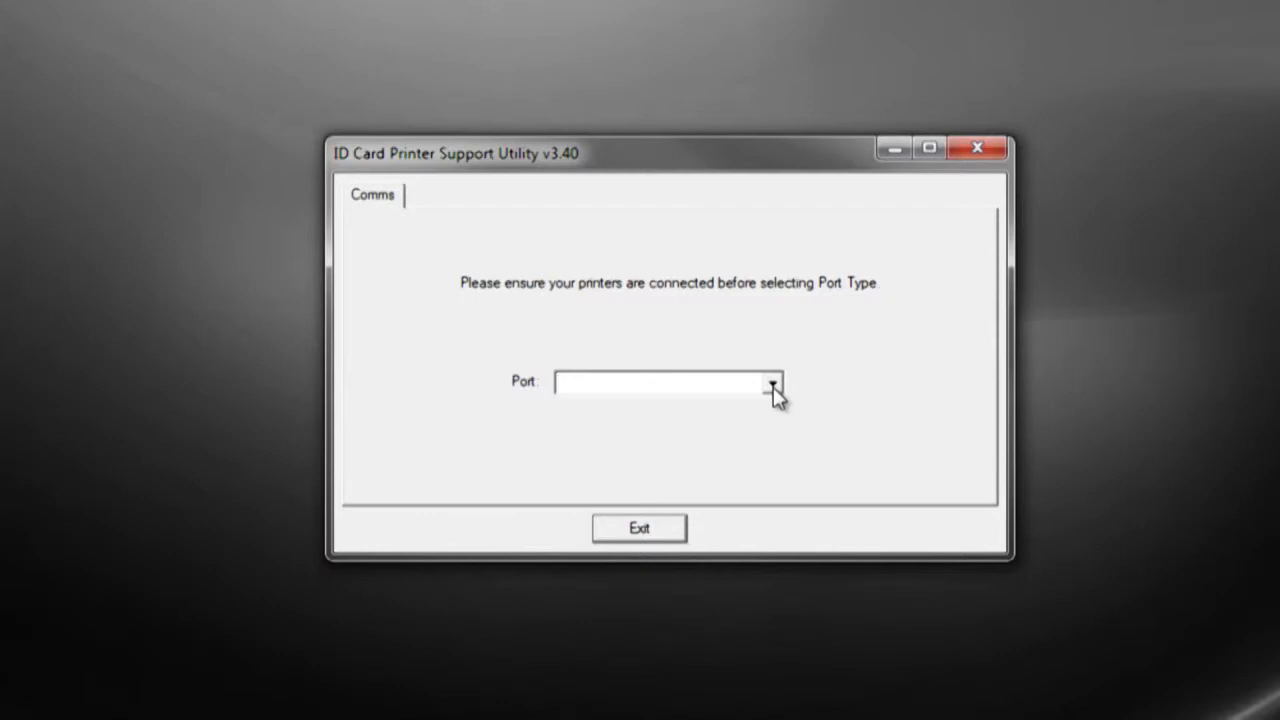
Connect the utility to the Magicard Rio Pro over USB and show its Ethernet settings
{"action": "left_click", "coordinate": [773, 387]}
{"action": "left_click", "coordinate": [717, 430]}
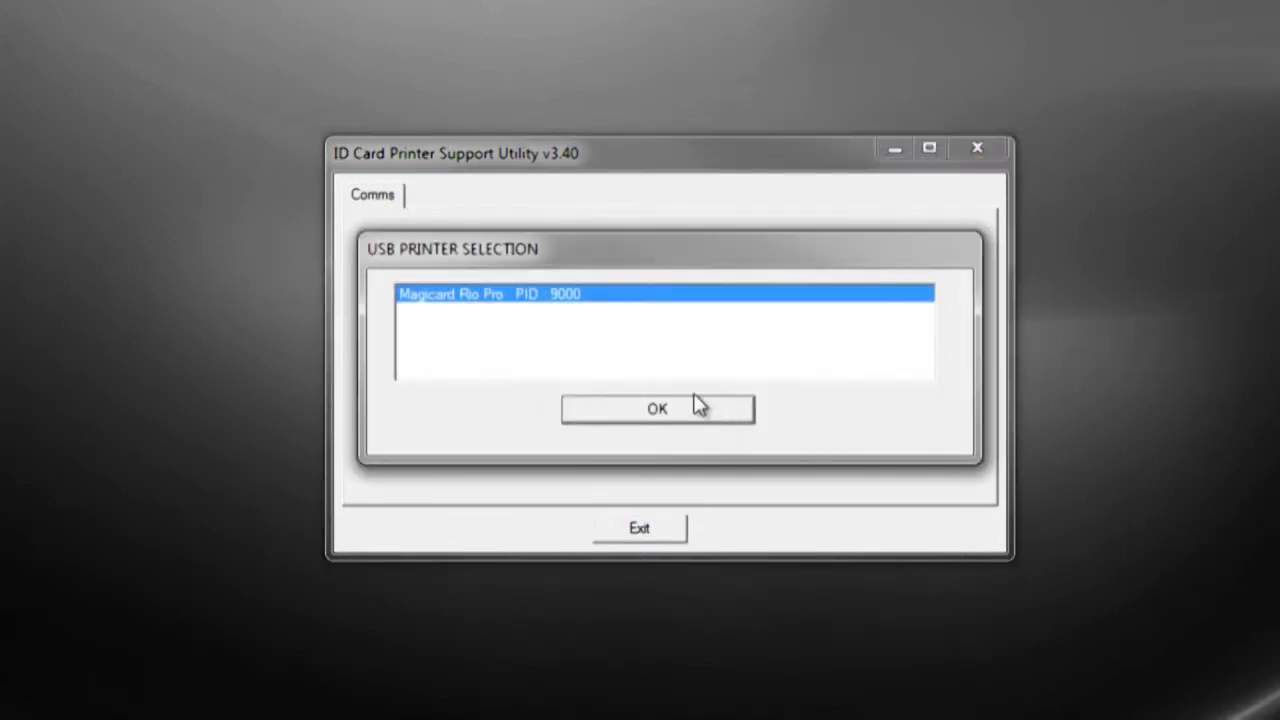
{"action": "left_click", "coordinate": [713, 412]}
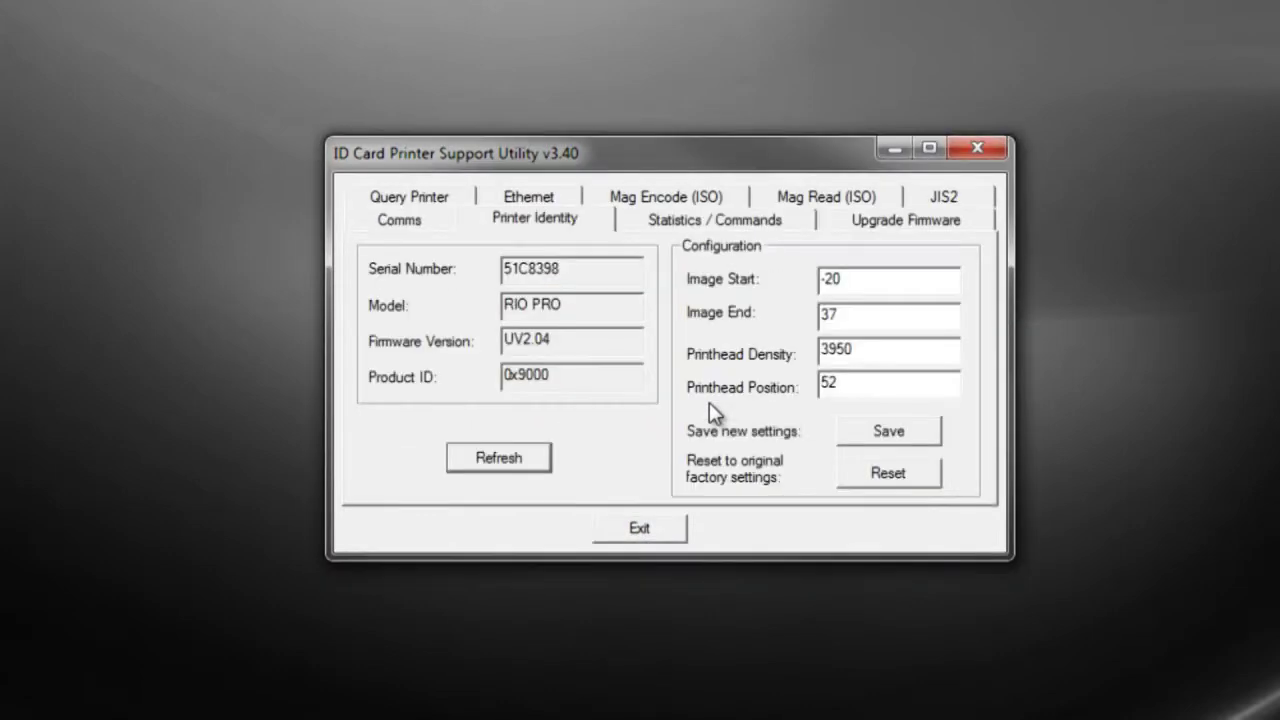
{"action": "left_click", "coordinate": [543, 197]}
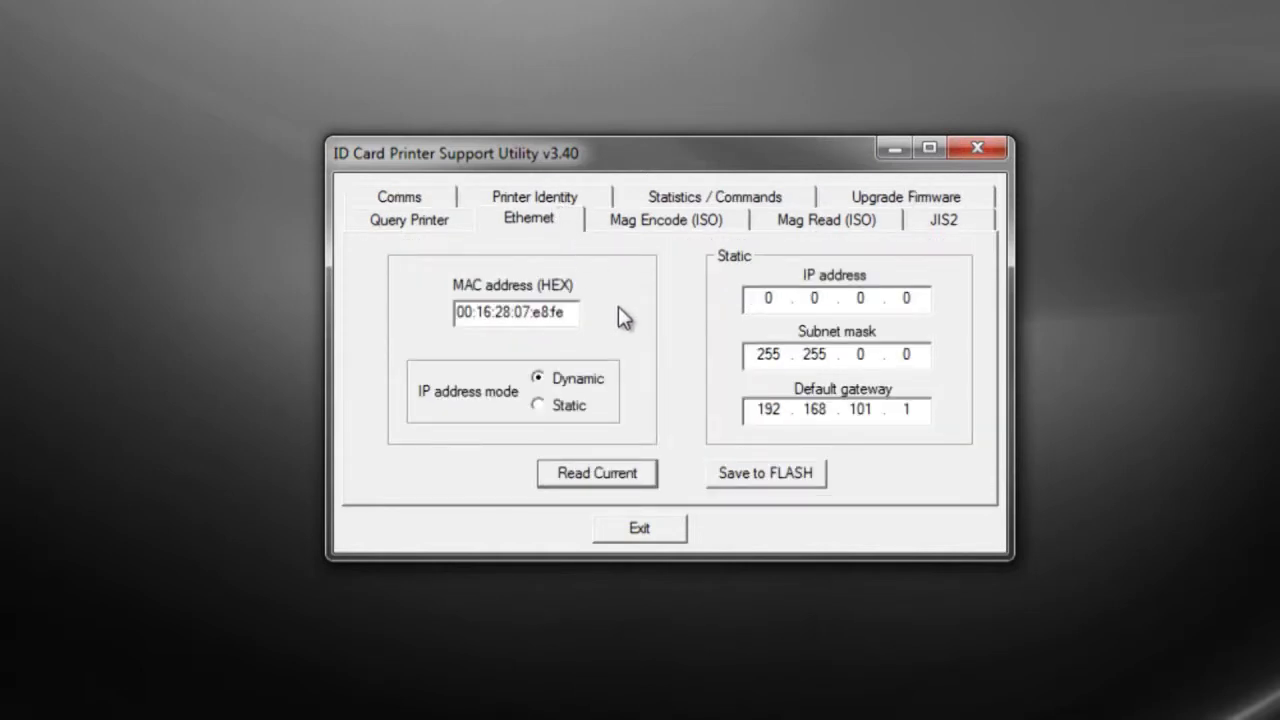
Switch the printer to a static address and enter IP 10.0.3.48
{"action": "left_click", "coordinate": [540, 405]}
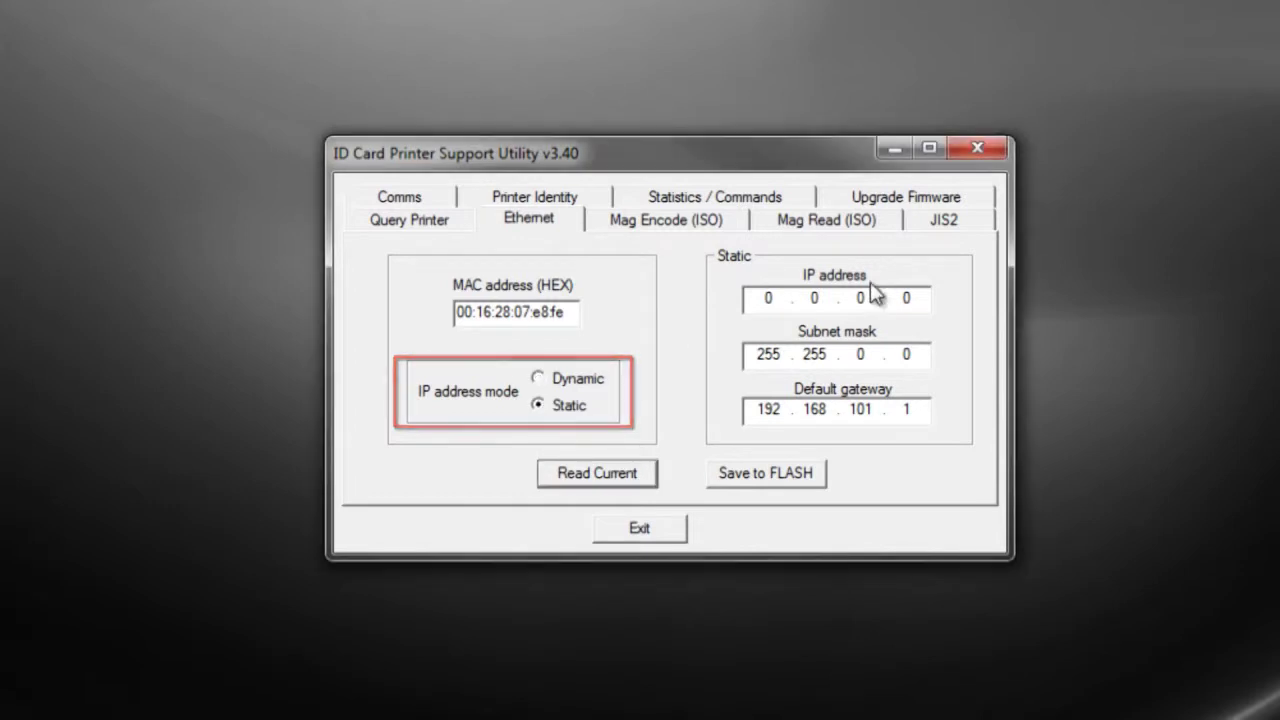
{"action": "left_click", "coordinate": [762, 298]}
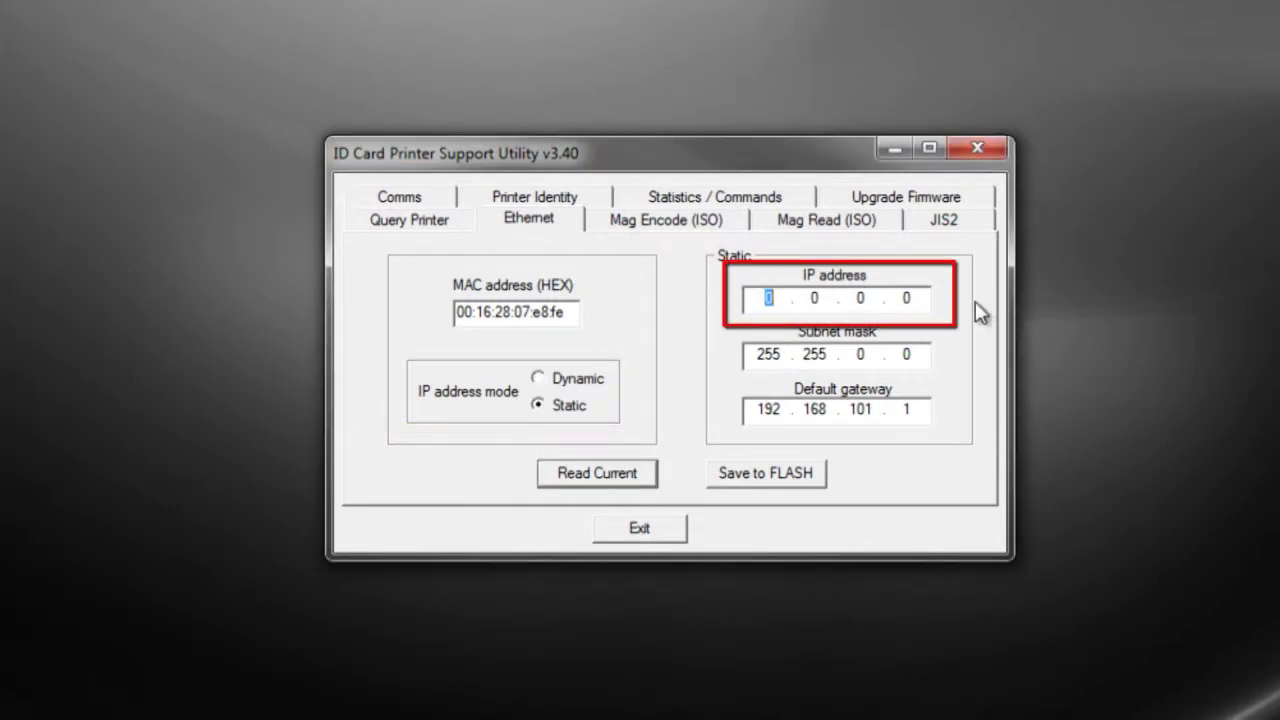
{"action": "type", "text": "10"}
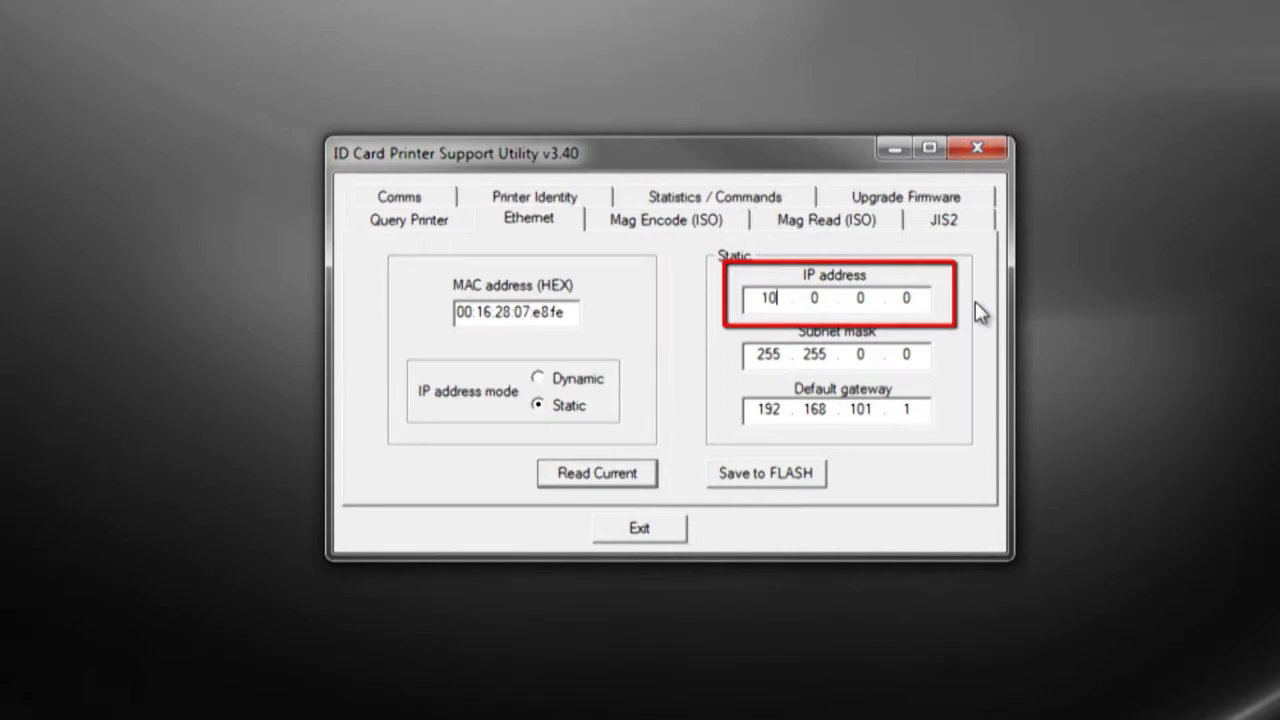
{"action": "key", "text": "Tab"}
{"action": "key", "text": "shift+Tab"}
{"action": "key", "text": "Right"}
{"action": "key", "text": "Right"}
{"action": "key", "text": "Right"}
{"action": "key", "text": "Delete"}
{"action": "type", "text": "3"}
{"action": "key", "text": "Right"}
{"action": "key", "text": "Delete"}
{"action": "type", "text": "48"}
Enter subnet mask 255.255.255.0 and gateway 10.0.3.1, then save to the printer's flash
{"action": "key", "text": "Tab"}
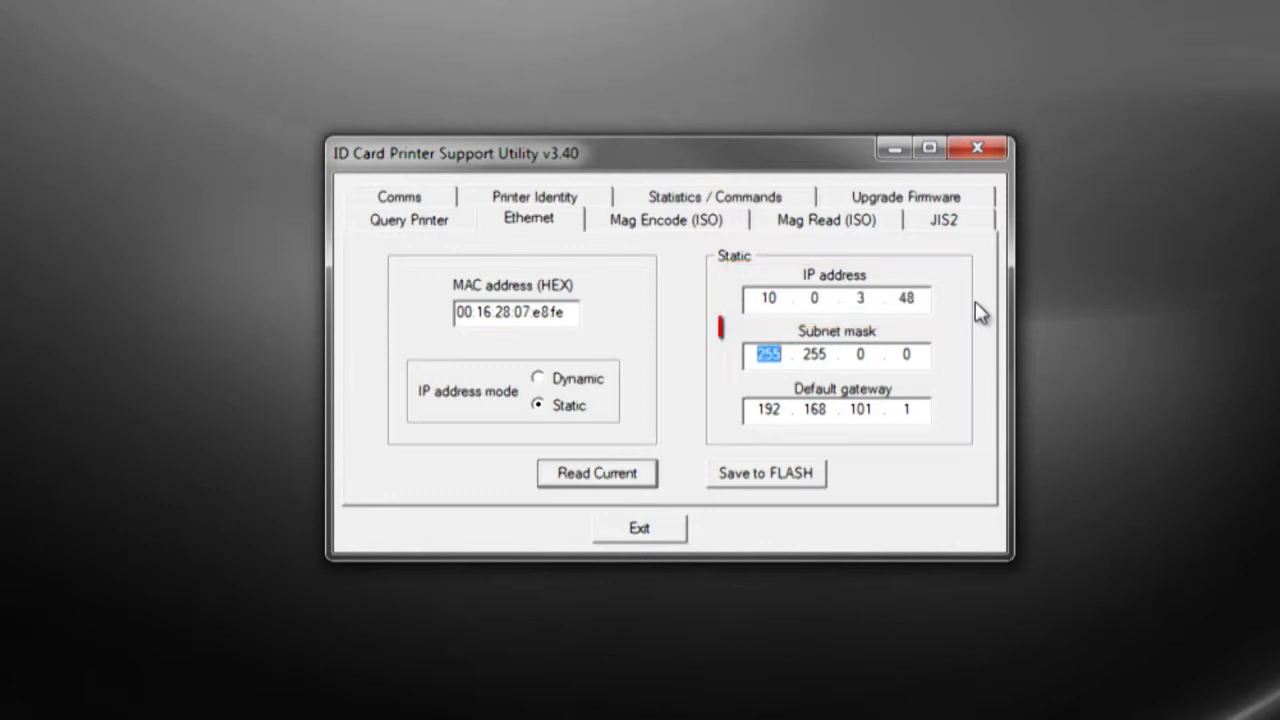
{"action": "type", "text": "255."}
{"action": "type", "text": "255.255"}
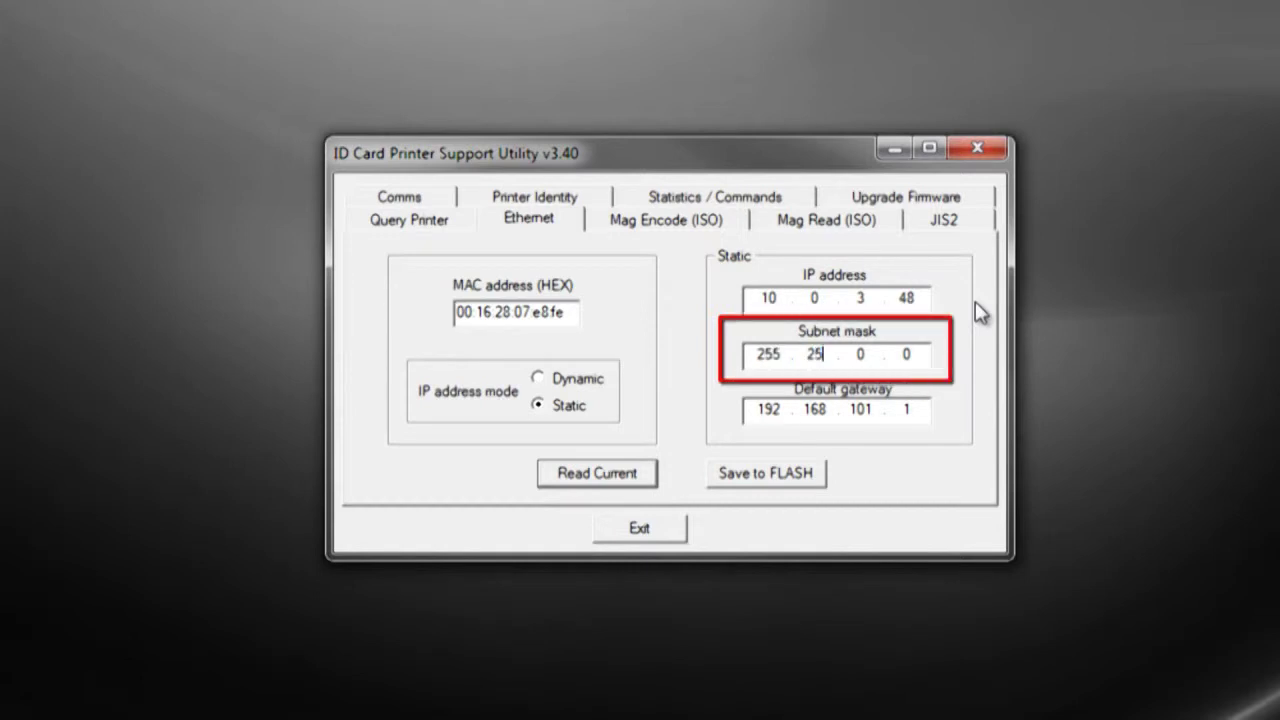
{"action": "key", "text": "Tab"}
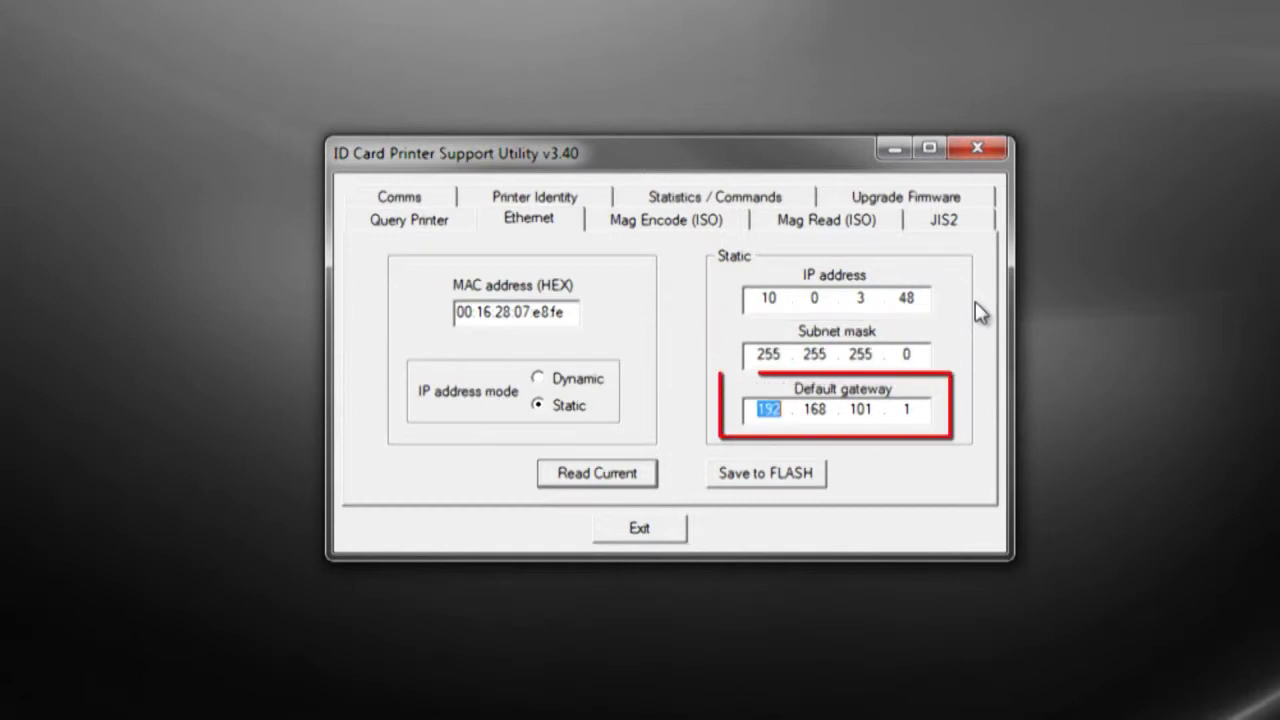
{"action": "type", "text": "10"}
{"action": "key", "text": "Tab"}
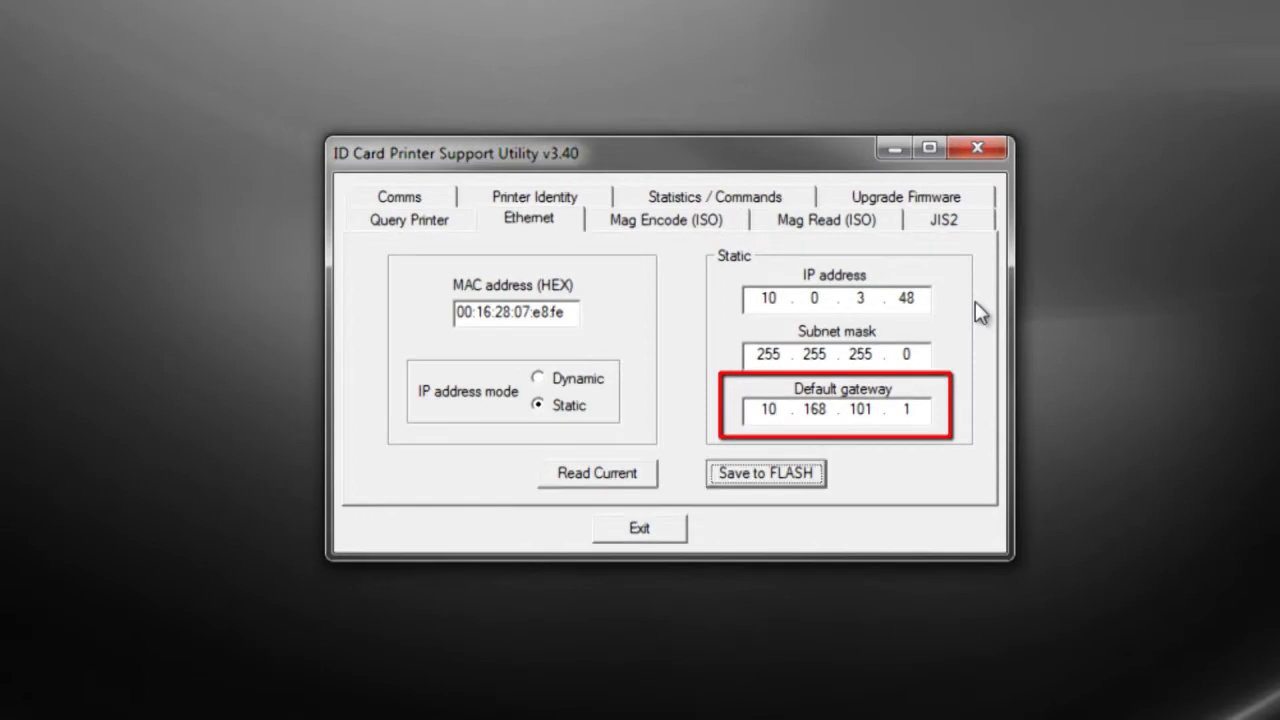
{"action": "key", "text": "shift+Tab"}
{"action": "key", "text": "Right"}
{"action": "key", "text": "Right"}
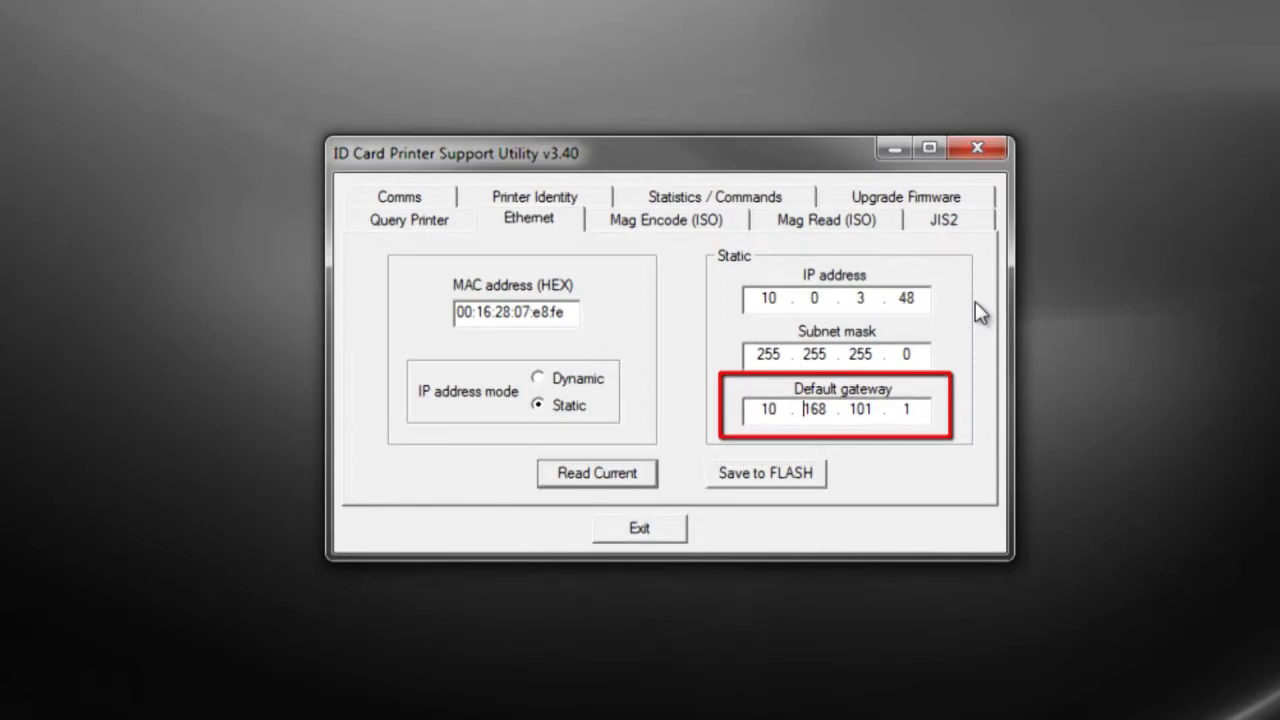
{"action": "key", "text": "Delete"}
{"action": "key", "text": "Delete"}
{"action": "key", "text": "Delete"}
{"action": "type", "text": "0"}
{"action": "key", "text": "Right"}
{"action": "key", "text": "Left"}
{"action": "key", "text": "Delete"}
{"action": "key", "text": "Delete"}
{"action": "key", "text": "Delete"}
{"action": "type", "text": "3"}
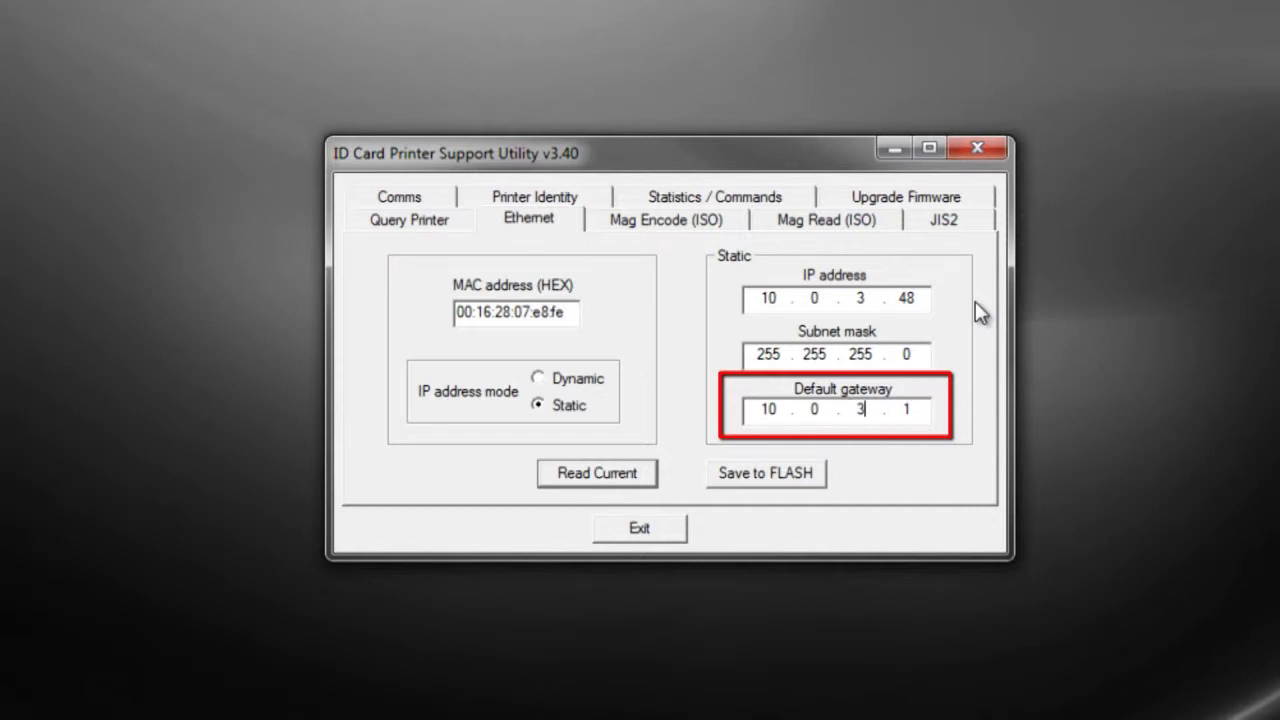
{"action": "left_click", "coordinate": [783, 477]}
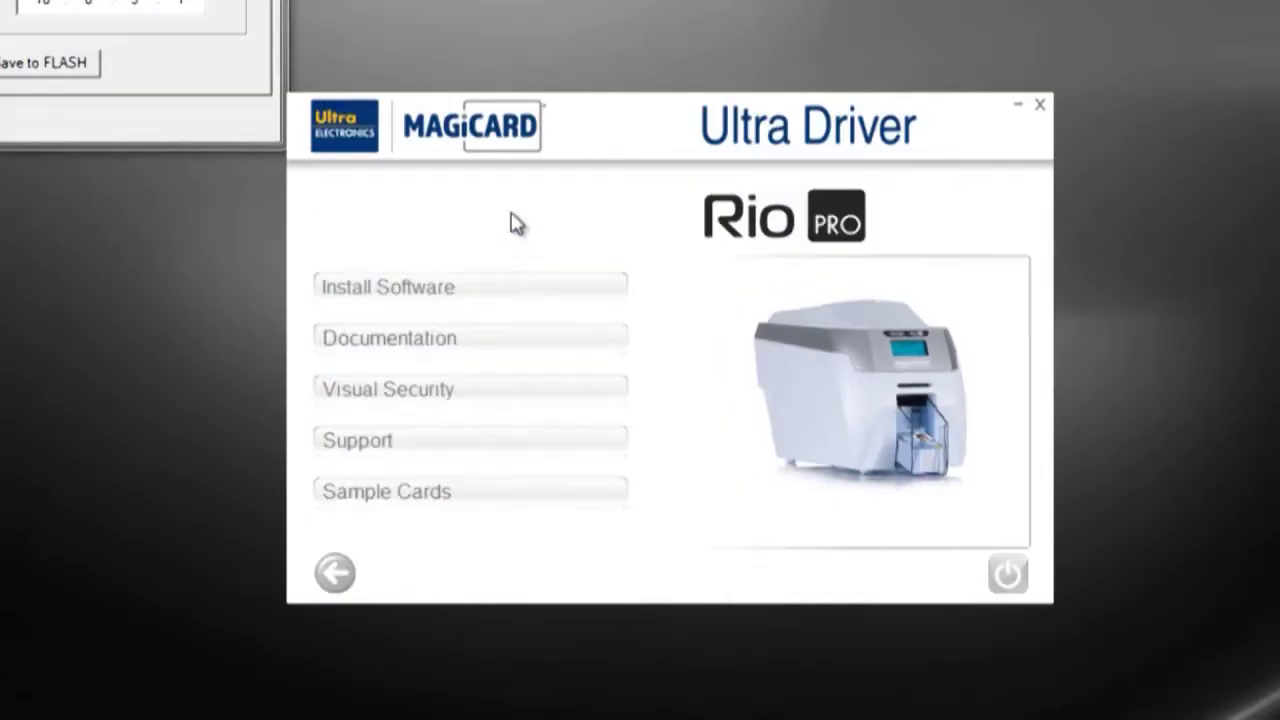
Start the card printer driver install over Ethernet and create TCP/IP port 10.0.3.48
{"action": "left_click", "coordinate": [503, 289]}
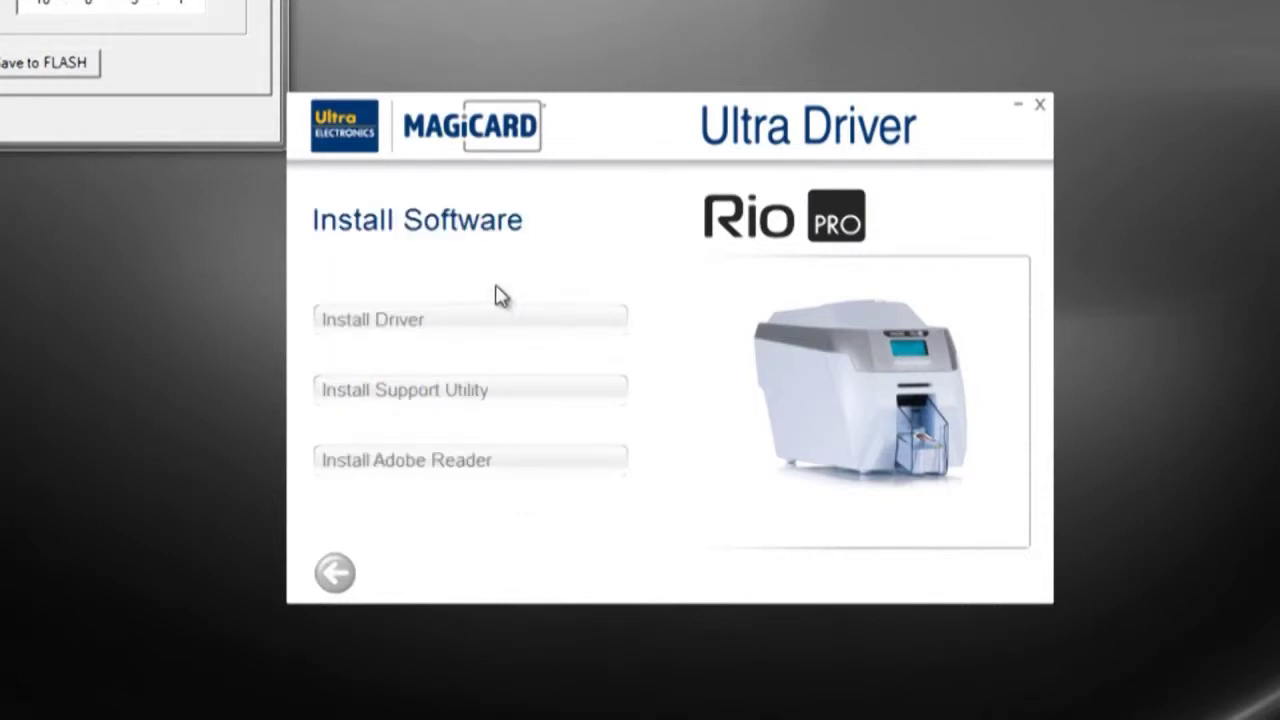
{"action": "left_click", "coordinate": [537, 328]}
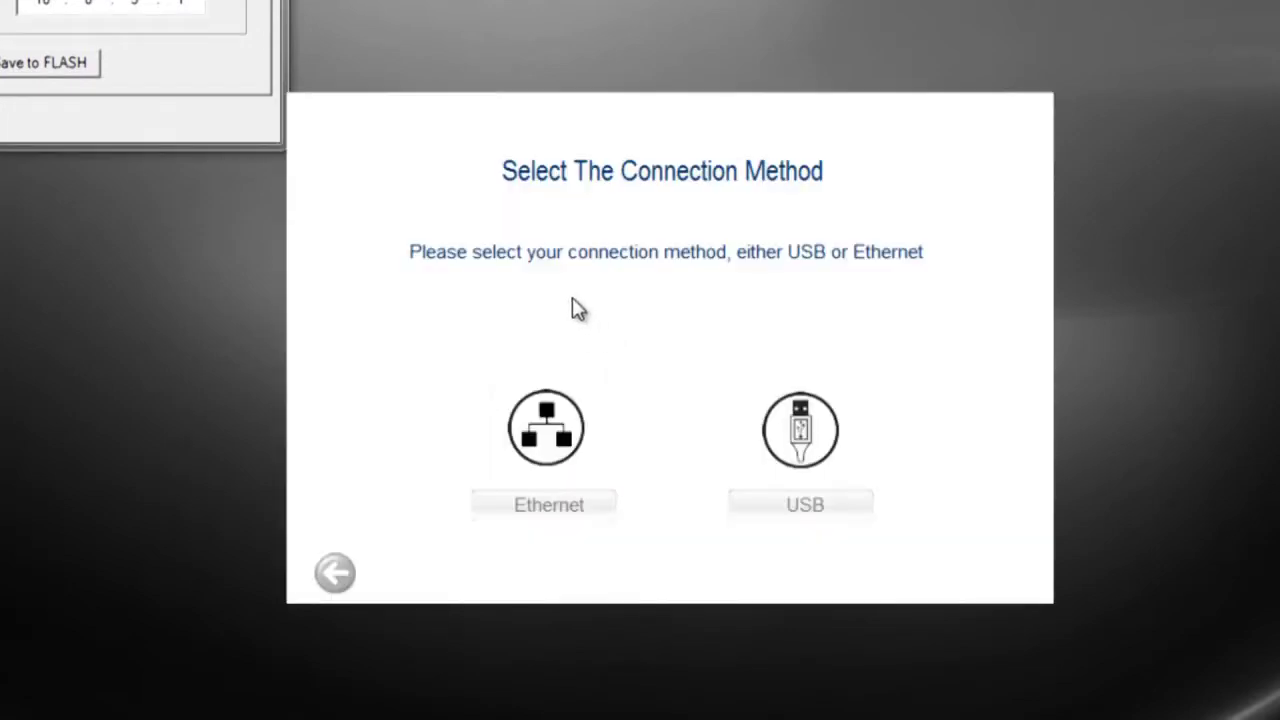
{"action": "left_click", "coordinate": [553, 518]}
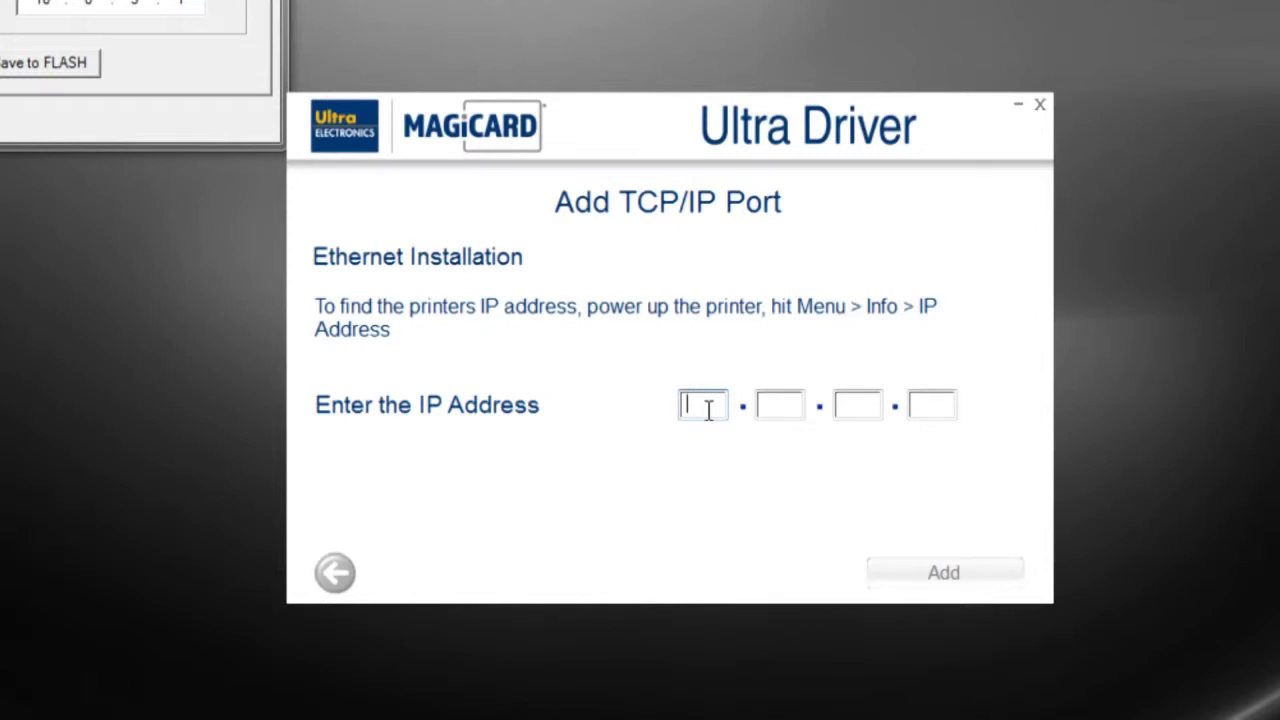
{"action": "type", "text": "3"}
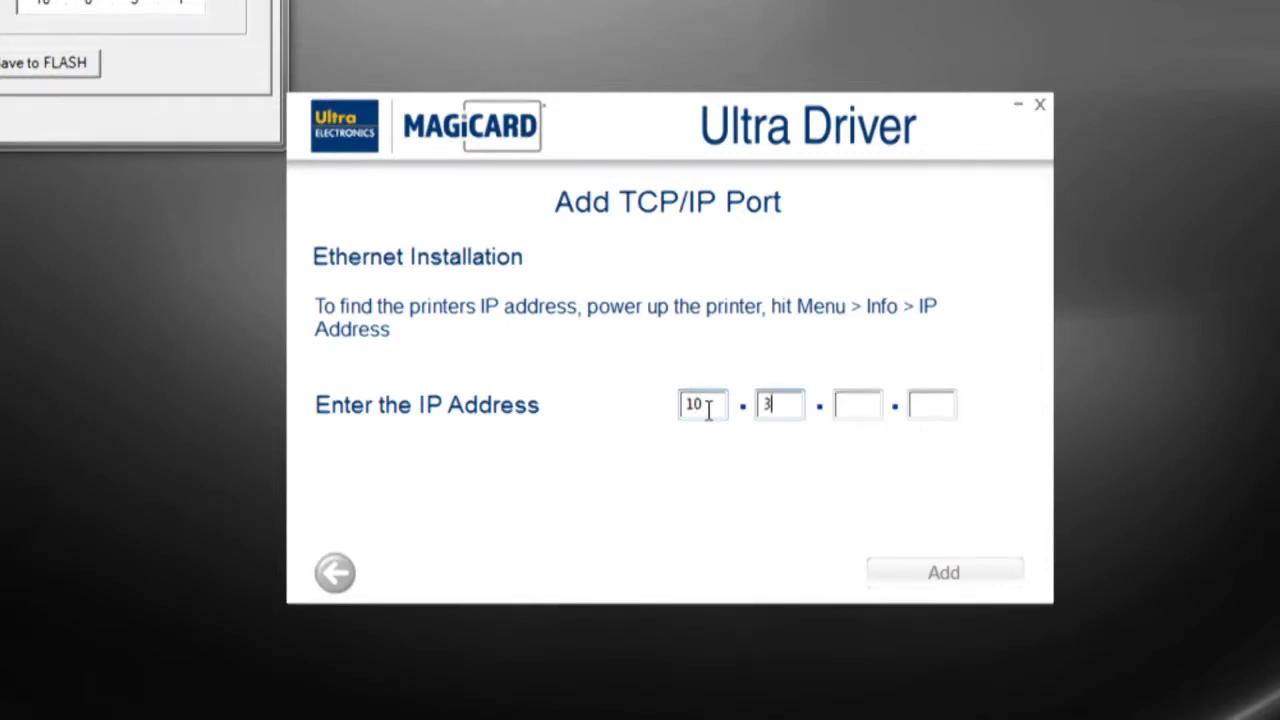
{"action": "type", "text": "0."}
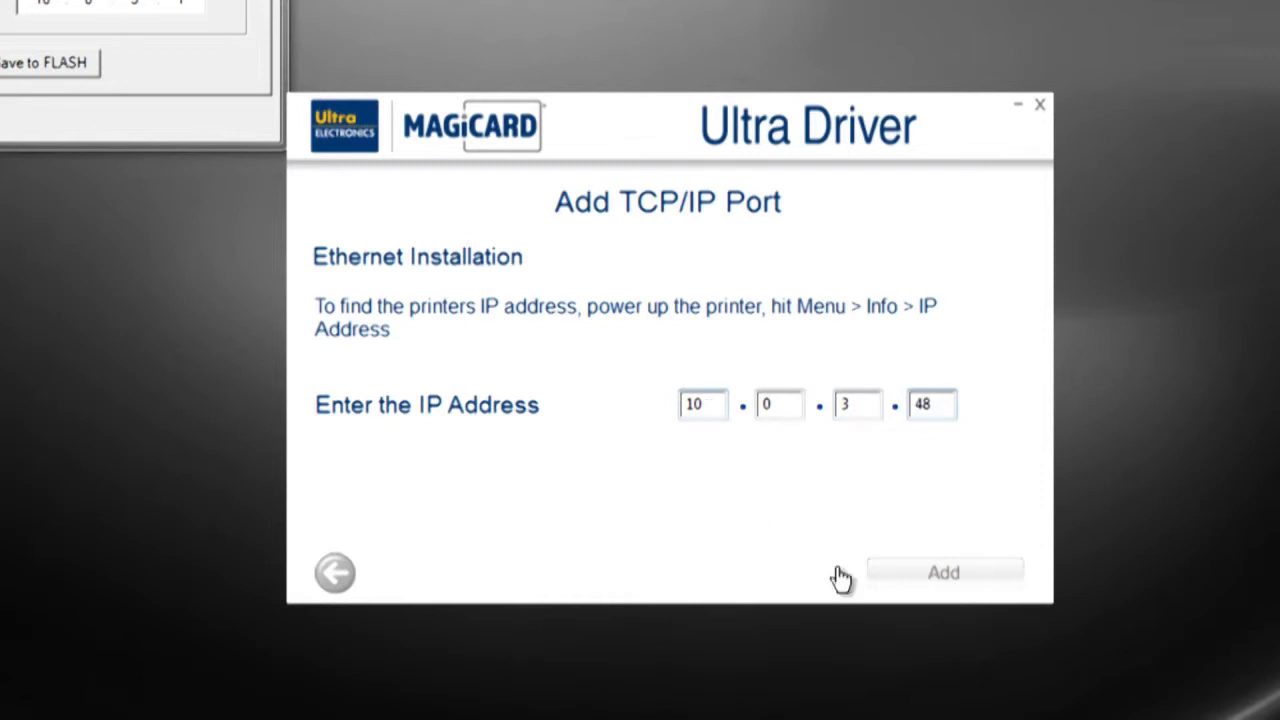
{"action": "left_click", "coordinate": [920, 580]}
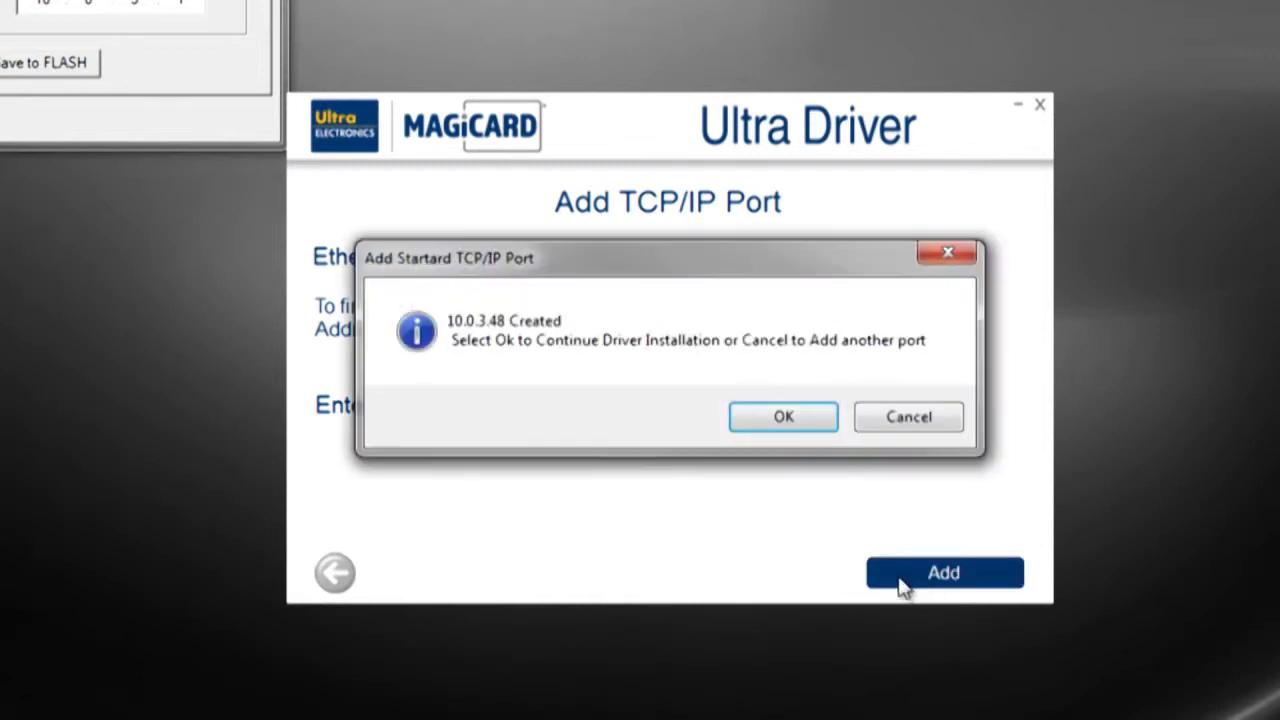
{"action": "left_click", "coordinate": [777, 420]}
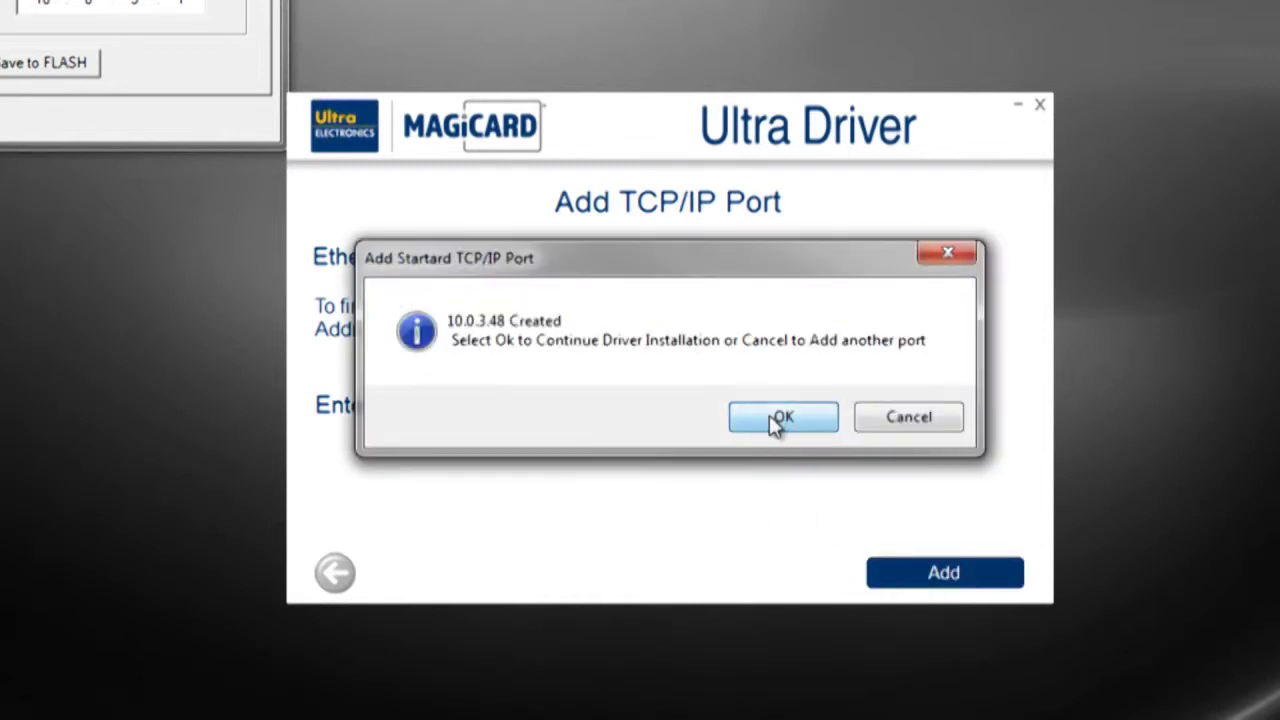
{"action": "left_click", "coordinate": [545, 352]}
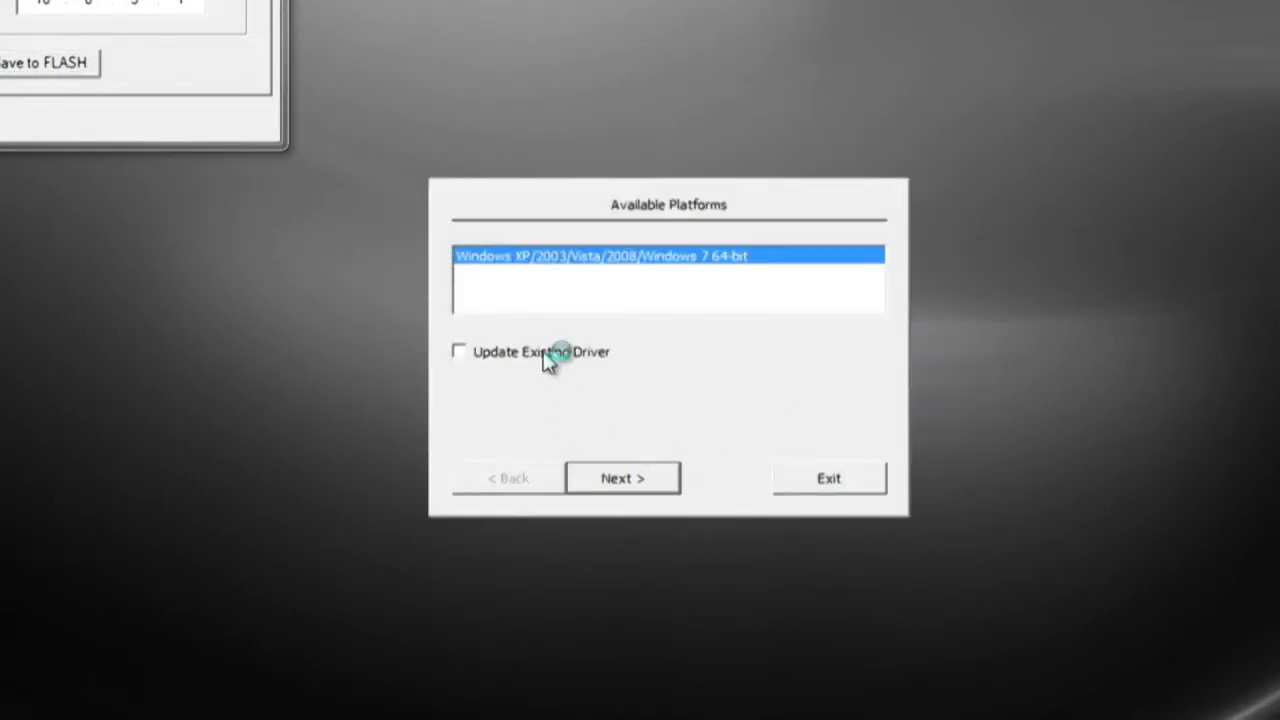
Install the driver as printer 'Magicard Rio Pro (Copy Room)' and skip registration
{"action": "left_click", "coordinate": [622, 478]}
{"action": "left_click_drag", "start_coordinate": [637, 404], "coordinate": [584, 404]}
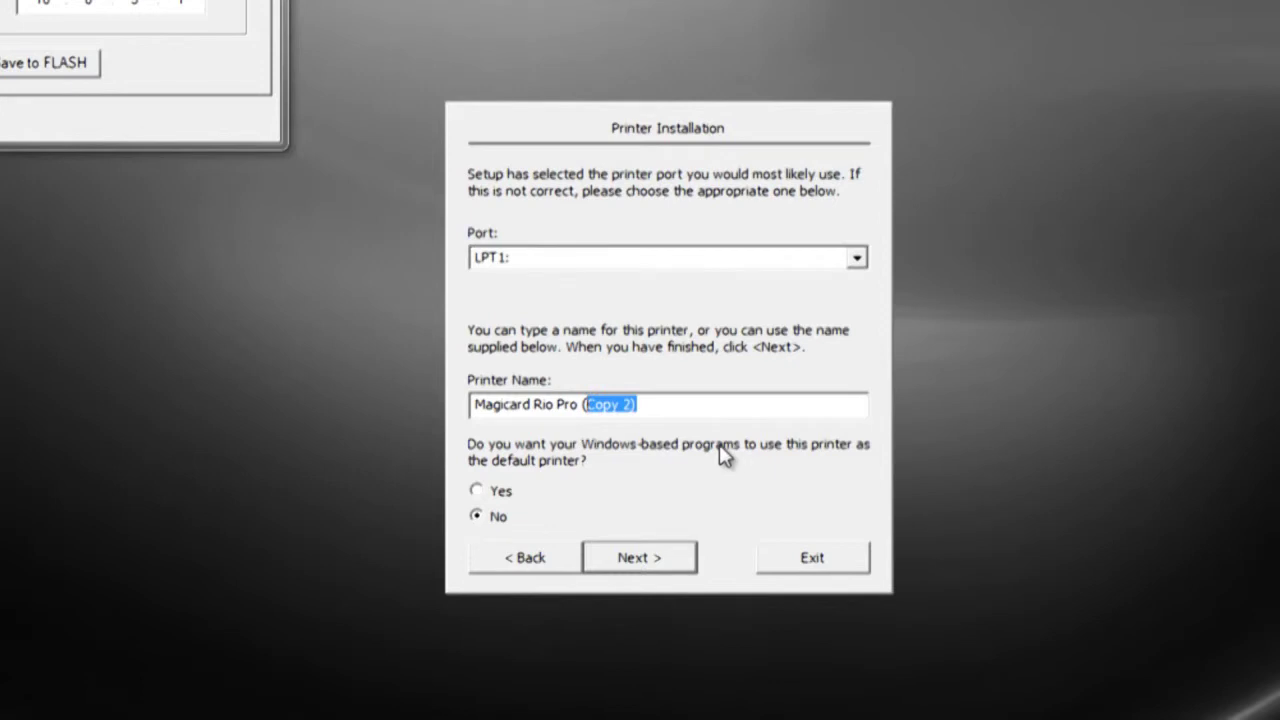
{"action": "type", "text": "Copy Room"}
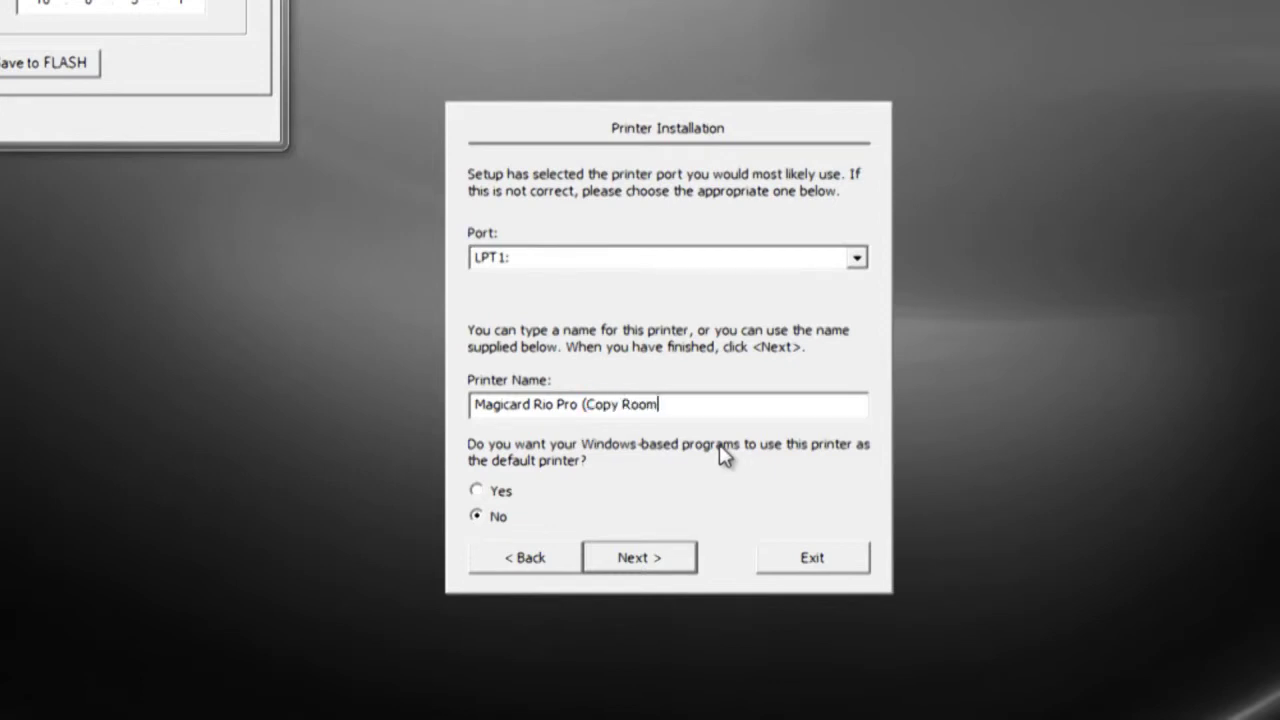
{"action": "type", "text": ")"}
{"action": "left_click", "coordinate": [668, 567]}
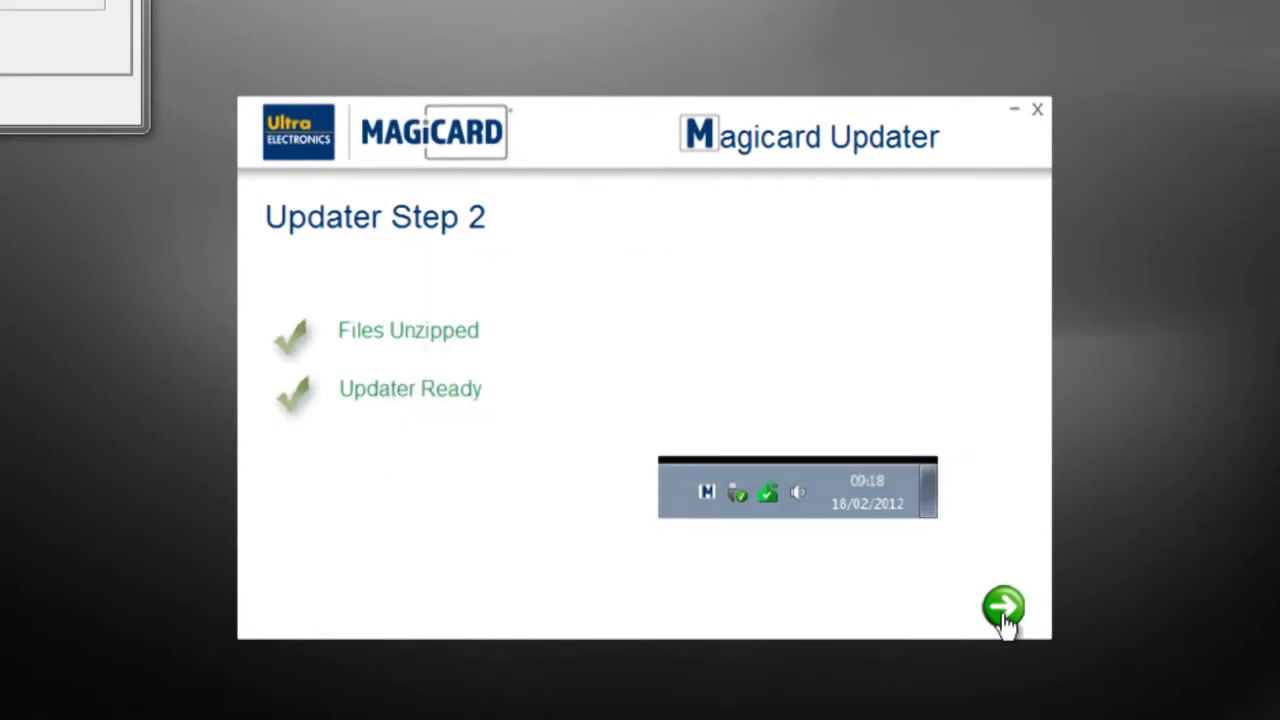
{"action": "left_click", "coordinate": [1004, 612]}
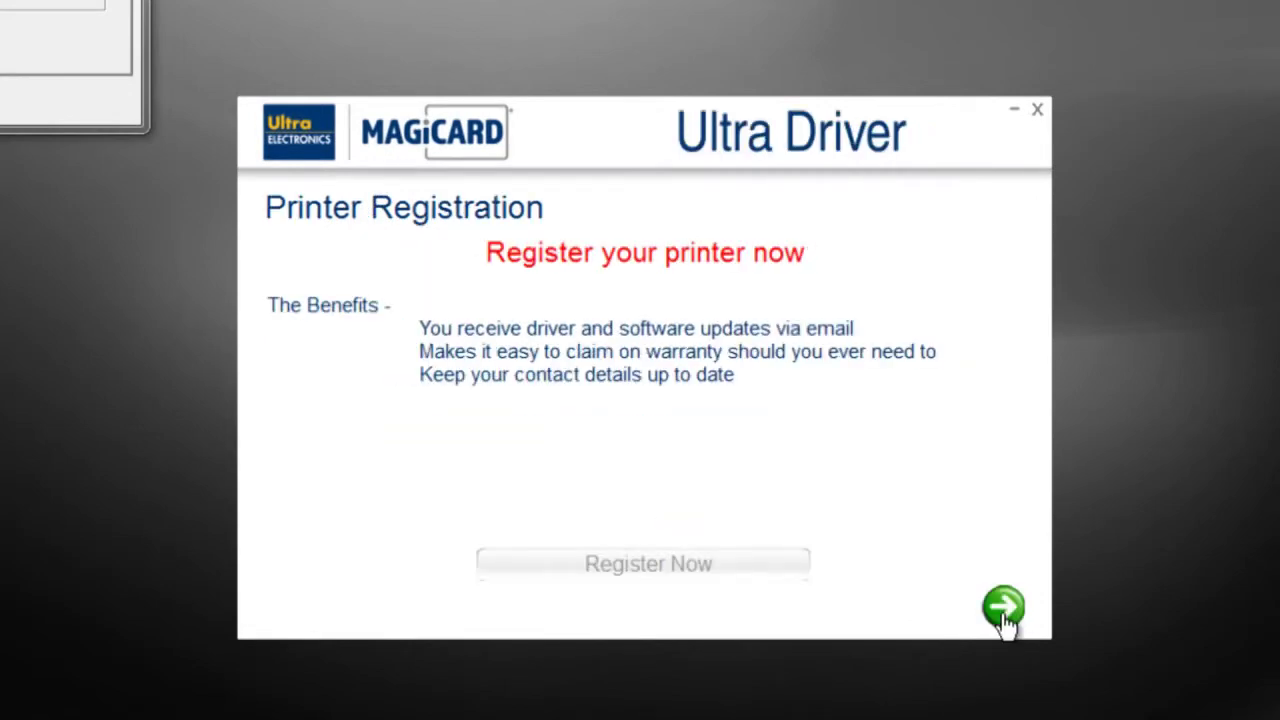
{"action": "left_click", "coordinate": [770, 586]}
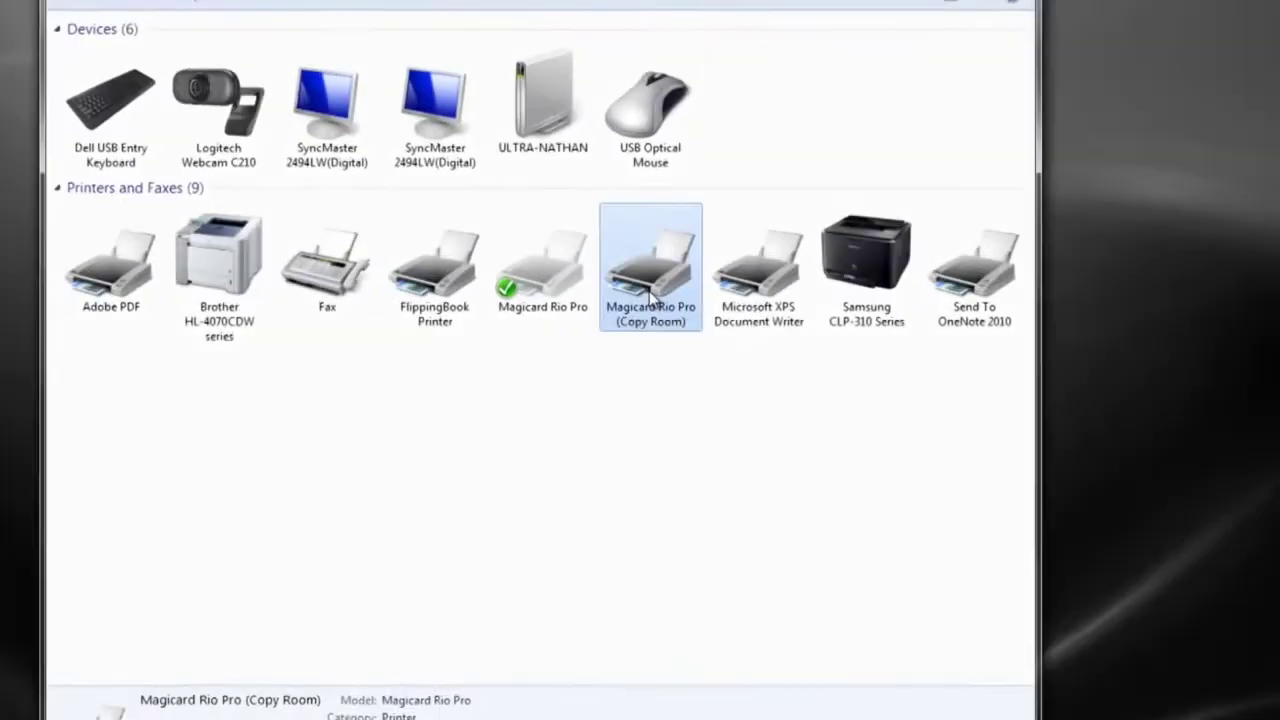
Assign the Copy Room printer to the 10.0.3.48 port in its printer properties
{"action": "right_click", "coordinate": [650, 295]}
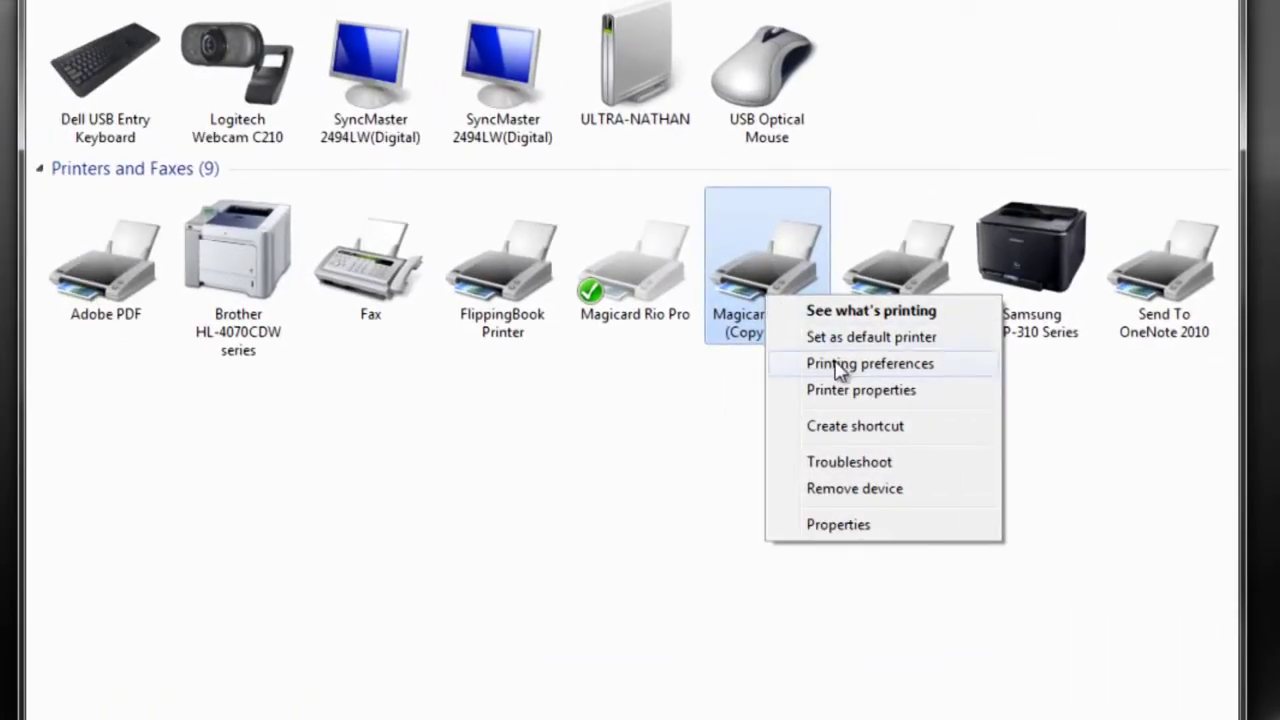
{"action": "left_click", "coordinate": [861, 390]}
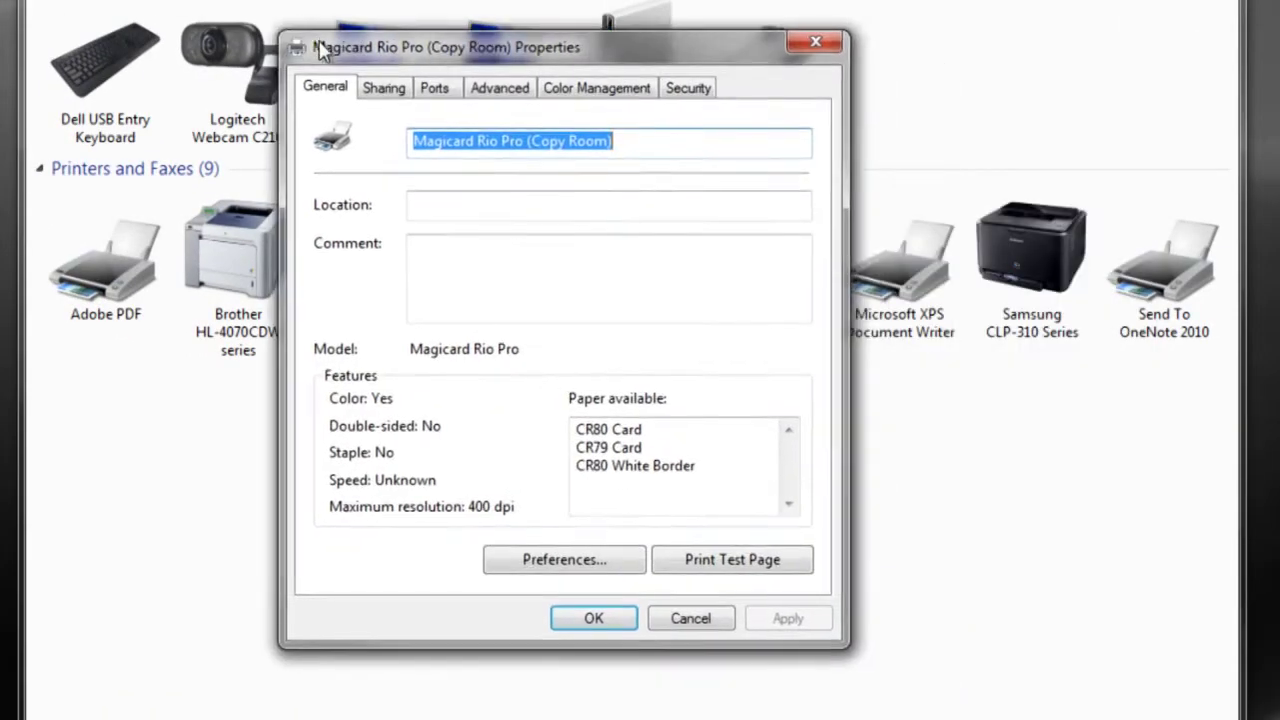
{"action": "left_click", "coordinate": [463, 120]}
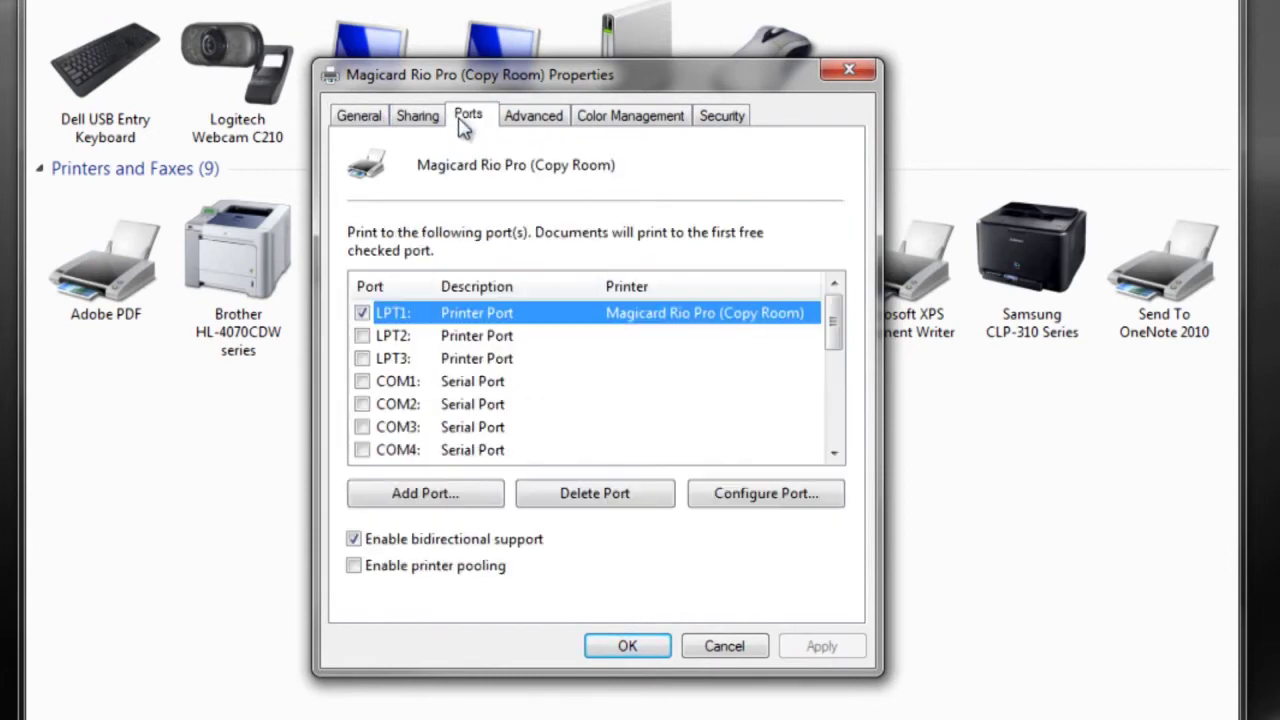
{"action": "scroll", "coordinate": [650, 362], "scroll_direction": "down", "scroll_amount": 4}
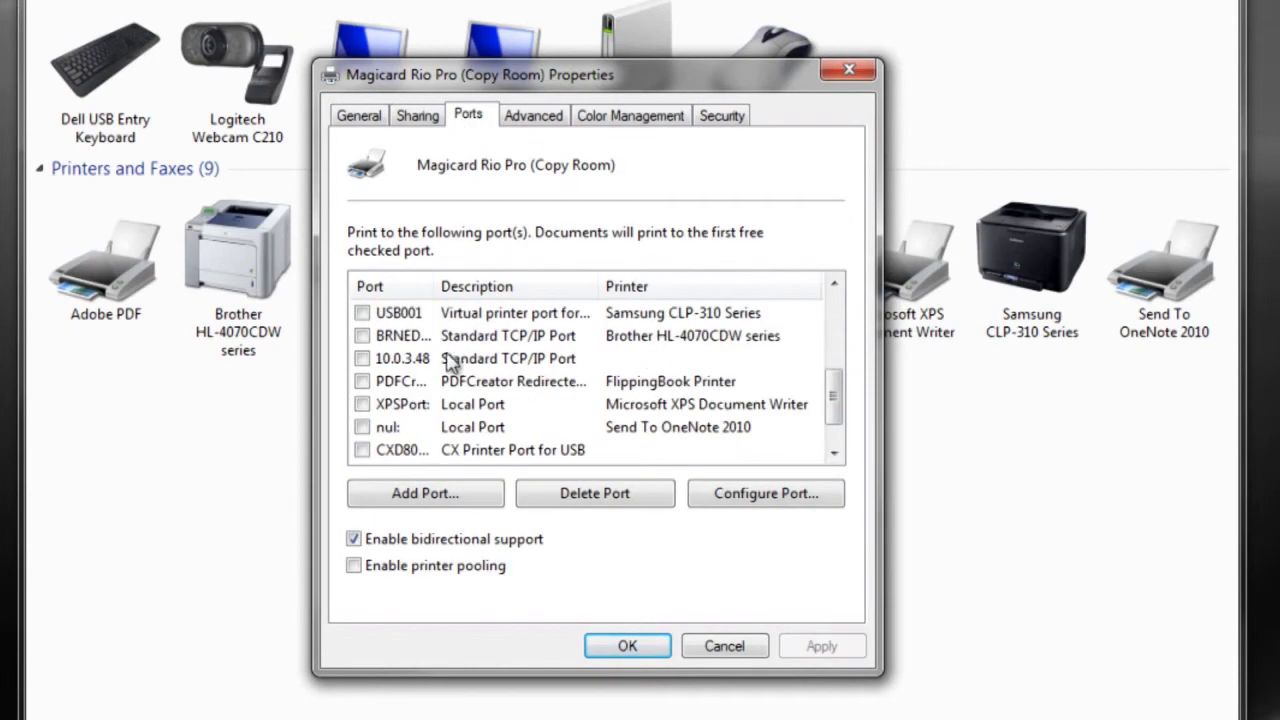
{"action": "left_click", "coordinate": [362, 358]}
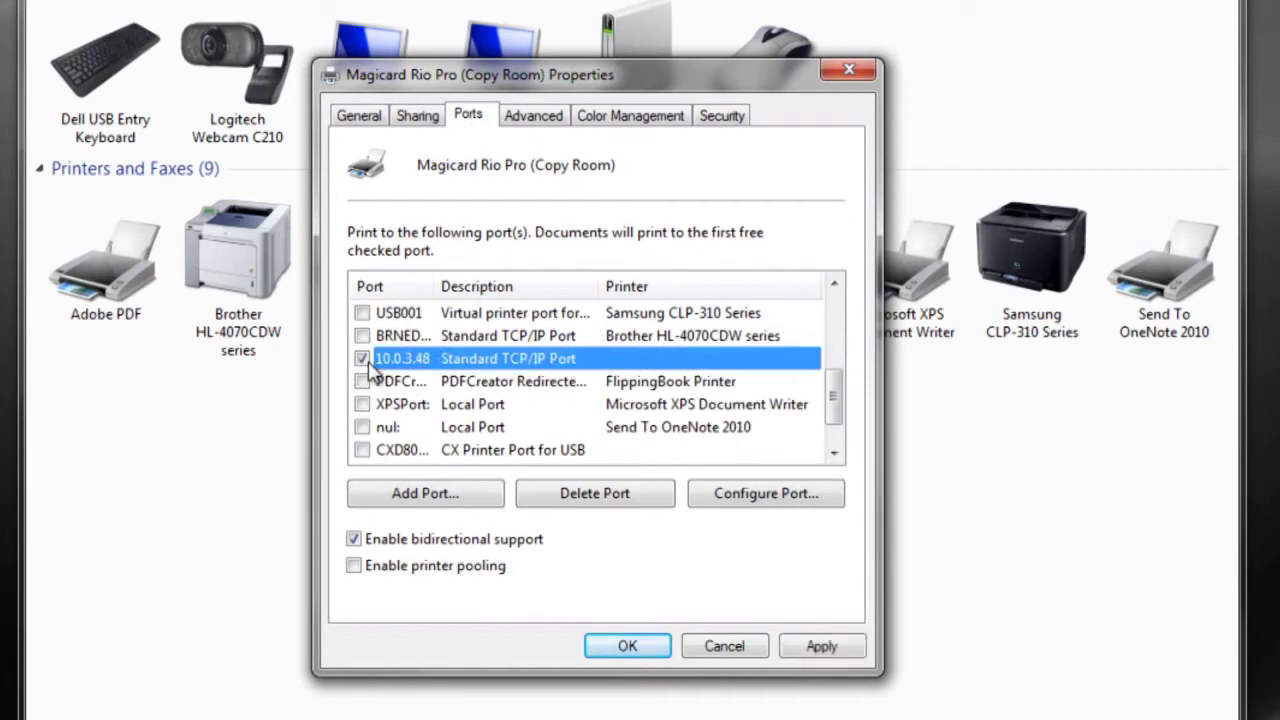
{"action": "left_click", "coordinate": [845, 647]}
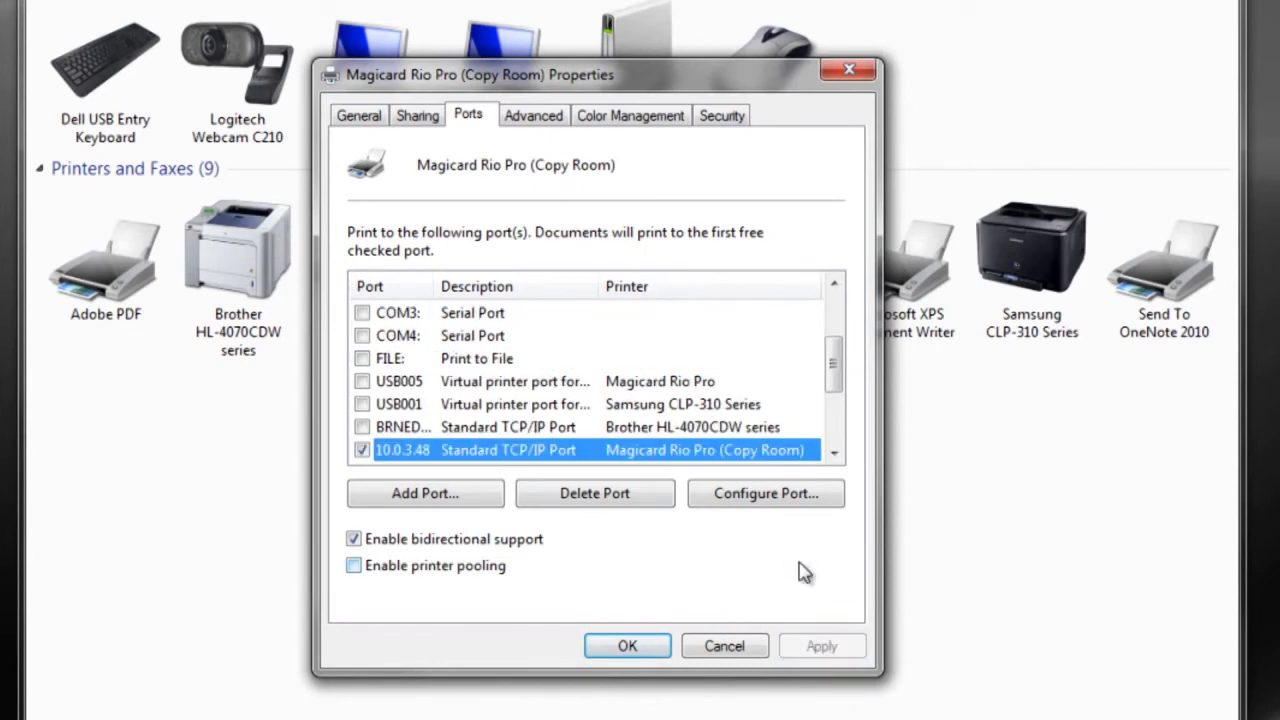
{"action": "left_click", "coordinate": [627, 645]}
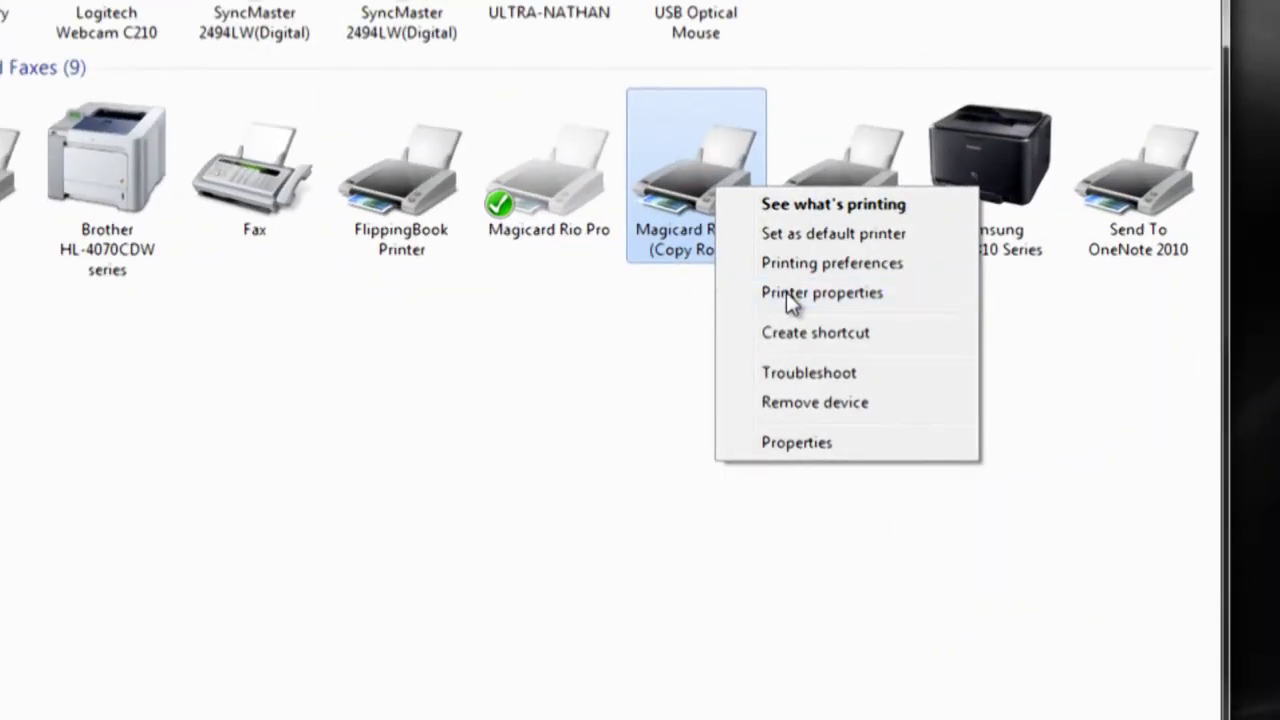
Send a test page to Magicard Rio Pro (Copy Room) from its properties
{"action": "left_click", "coordinate": [745, 300]}
{"action": "left_click_drag", "start_coordinate": [933, 303], "coordinate": [621, 0]}
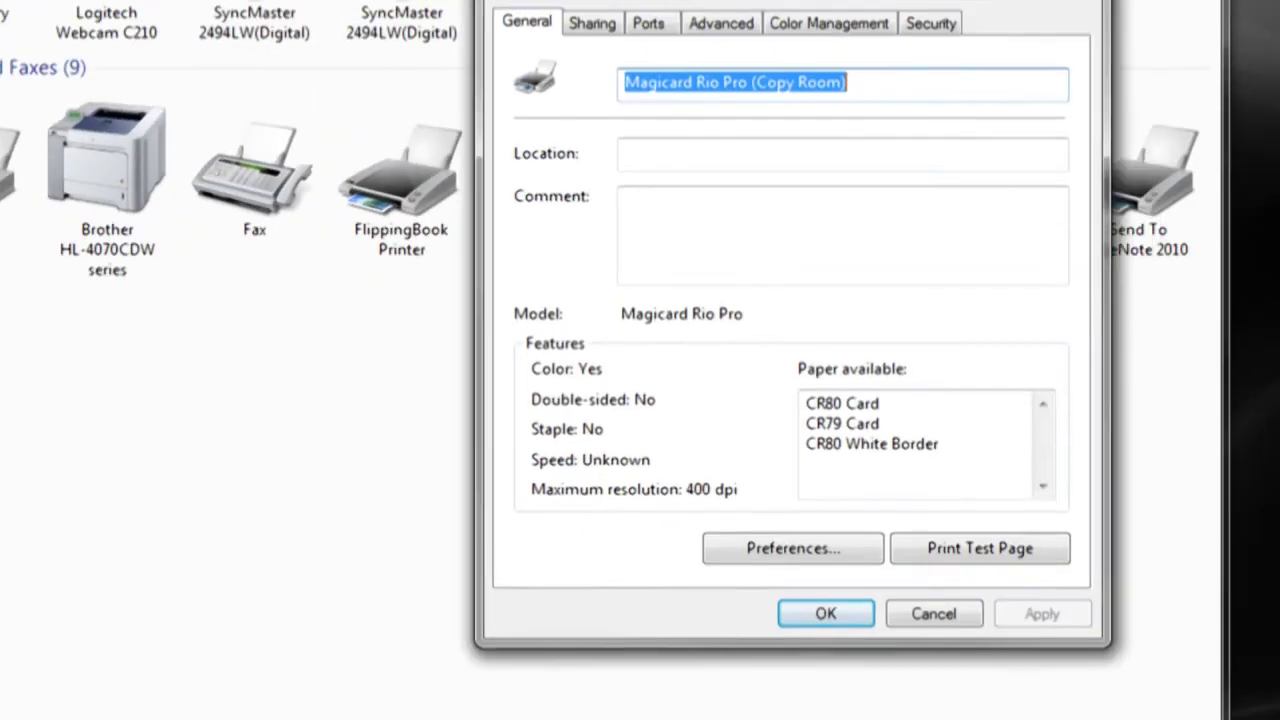
{"action": "left_click", "coordinate": [987, 540]}
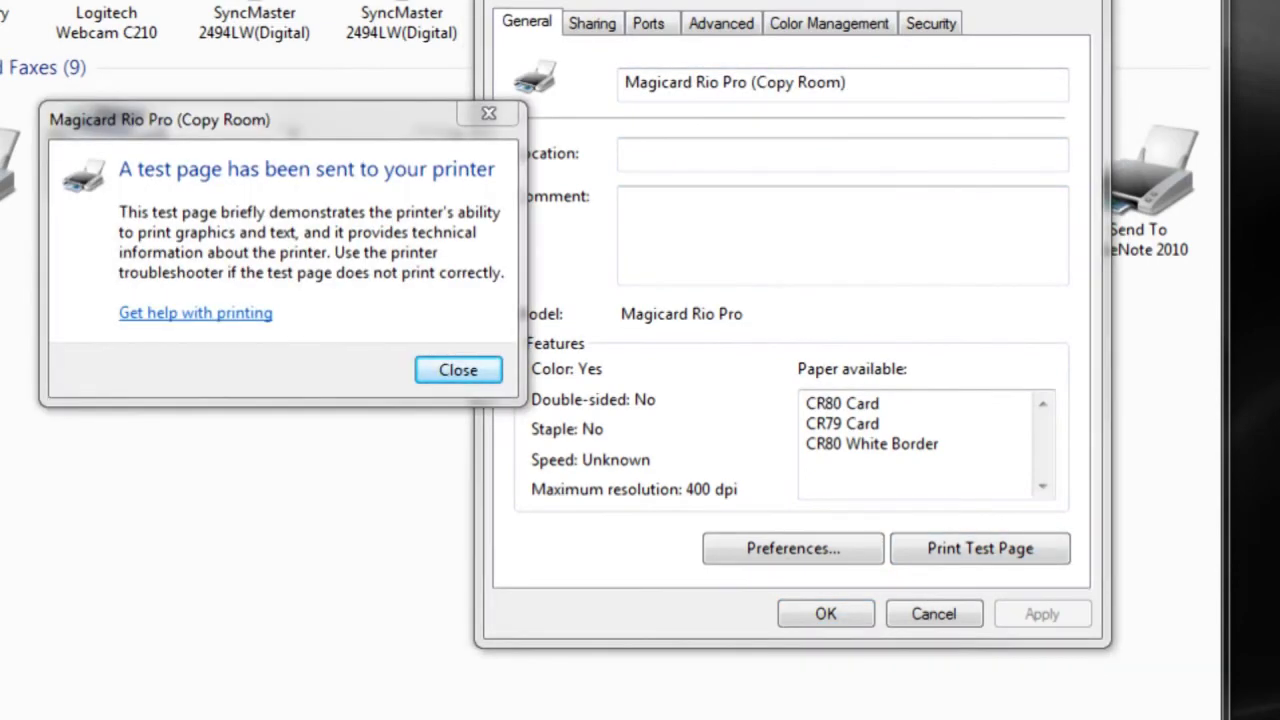
{"action": "left_click", "coordinate": [451, 378]}
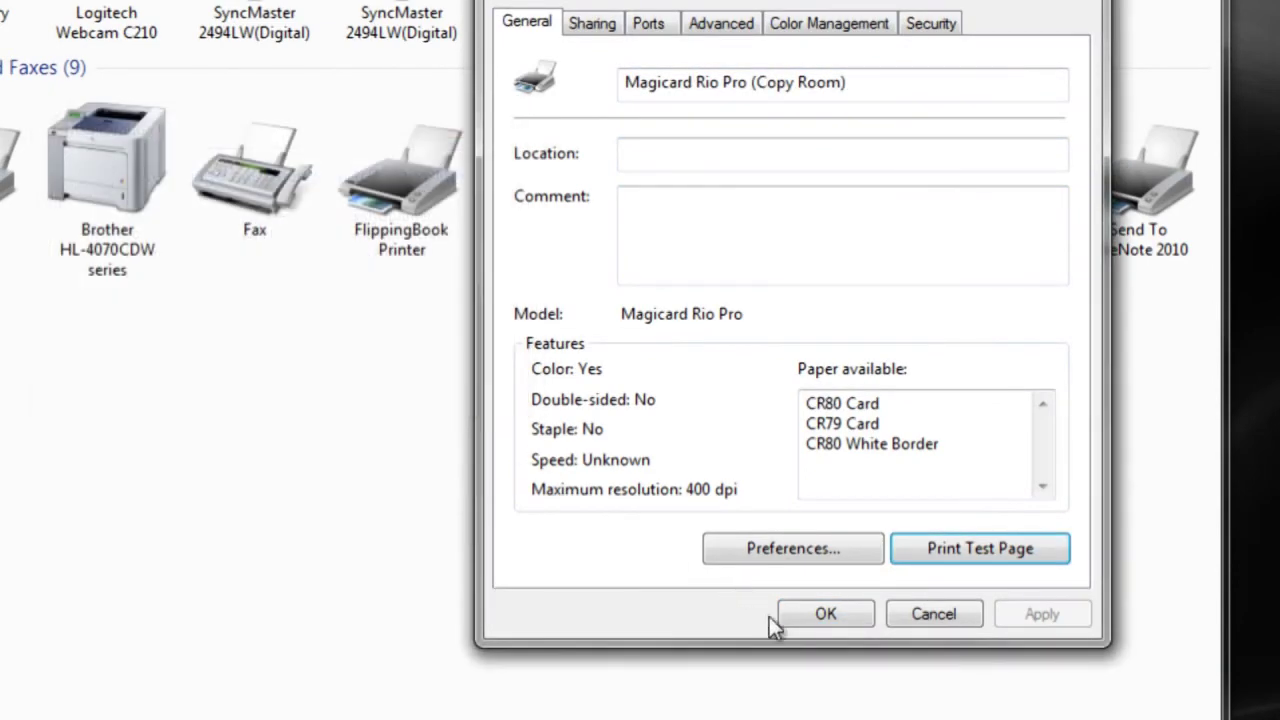